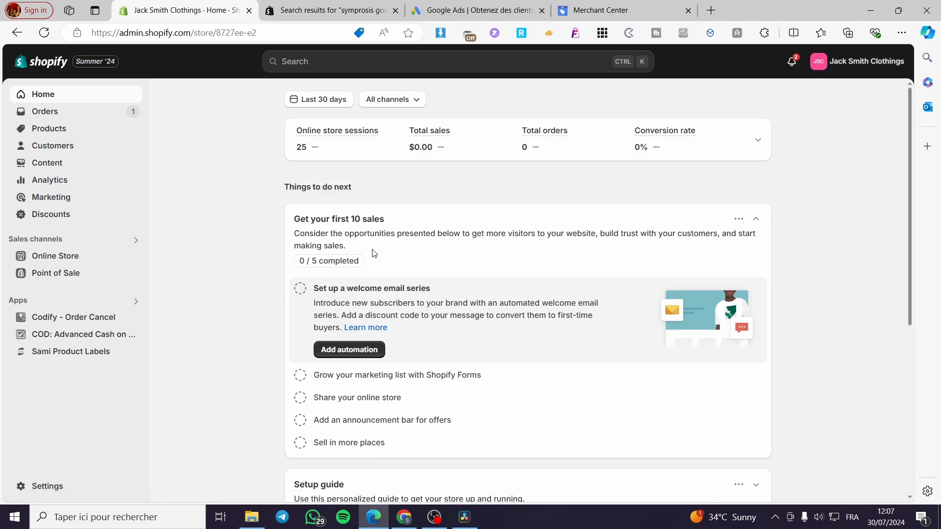
# Preview the online store's home page from the Shopify admin, collapse the Dropship bar and close the preview
pyautogui.scroll(-5, 392, 260)
pyautogui.scroll(5, 696, 260)
pyautogui.click(134, 257)
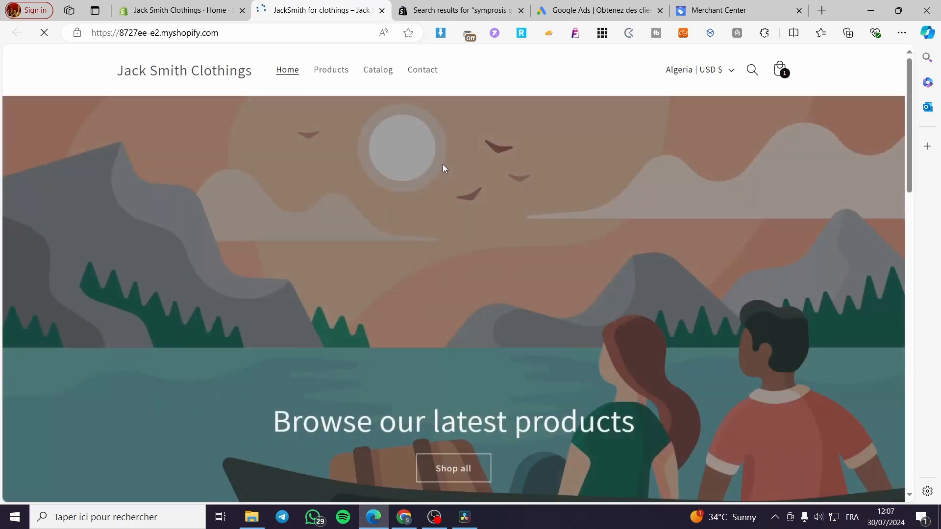
pyautogui.scroll(-10, 534, 250)
pyautogui.scroll(10, 402, 238)
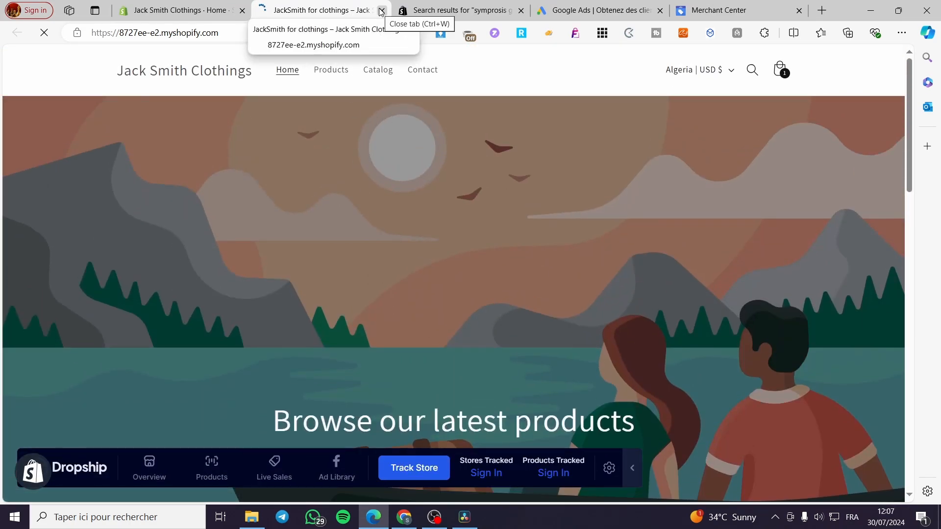
pyautogui.click(639, 482)
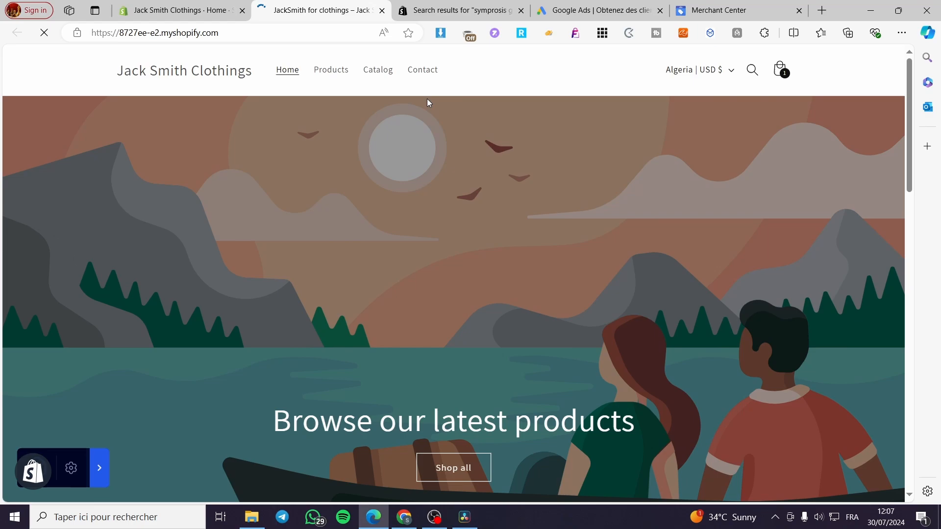
pyautogui.click(382, 10)
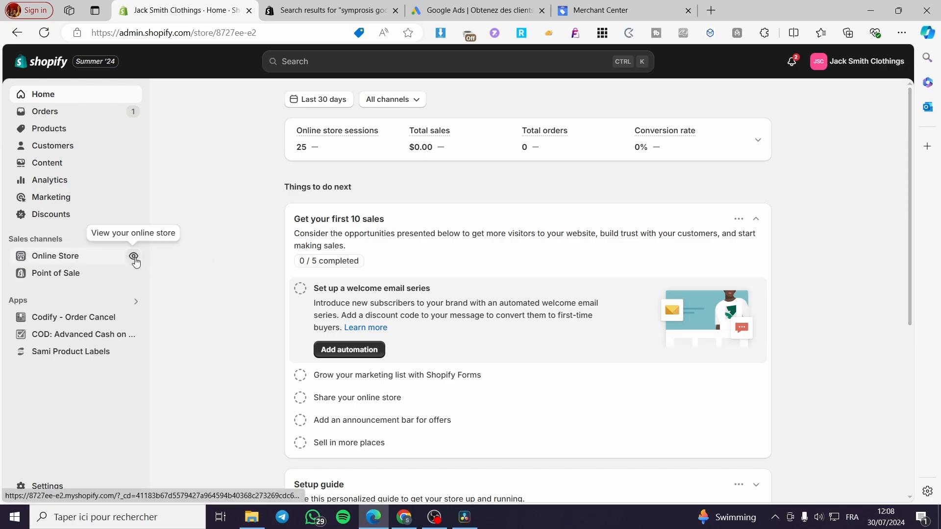
# Open the online store in a separate tab, and return to the Shopify admin to review the product list
pyautogui.click(133, 258)
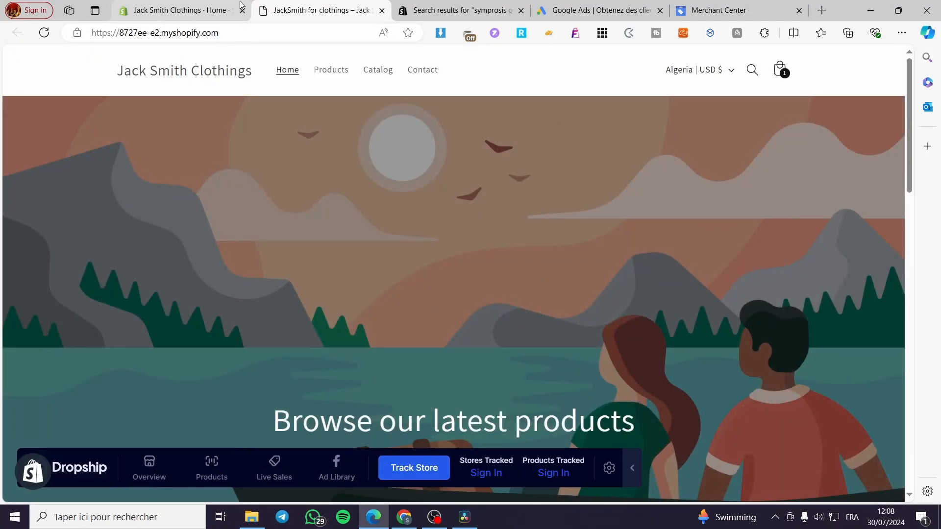
pyautogui.click(195, 14)
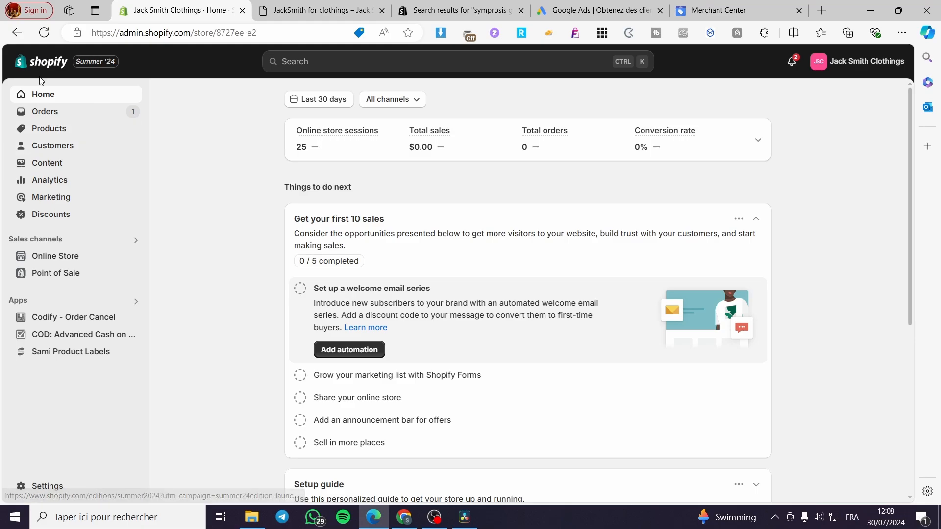
pyautogui.click(55, 131)
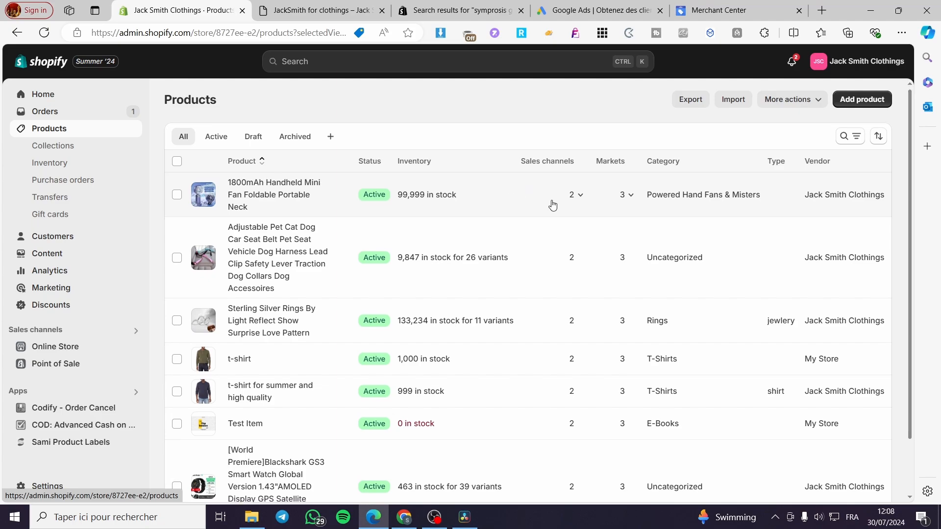
pyautogui.scroll(-2, 552, 204)
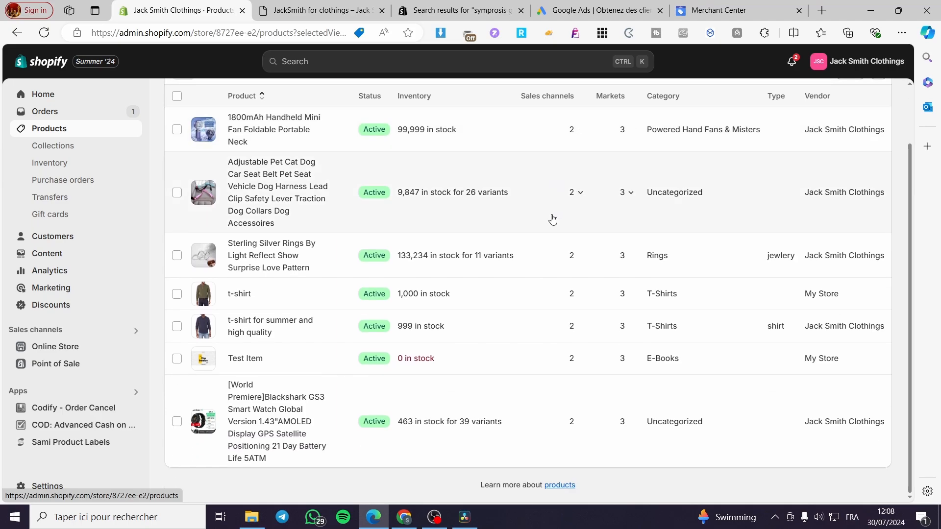
pyautogui.scroll(2, 552, 219)
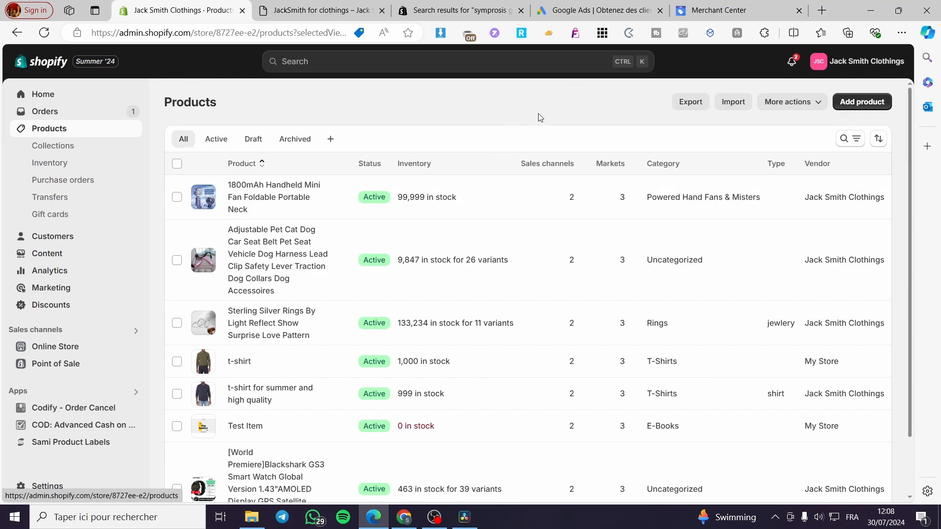
# Switch to the Google Ads site and set its language to United States - English
pyautogui.click(601, 10)
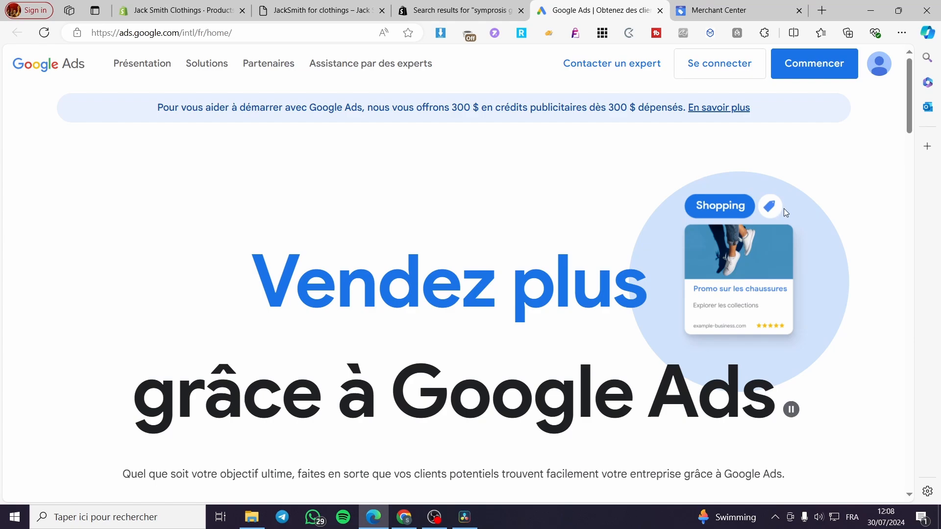
pyautogui.click(142, 64)
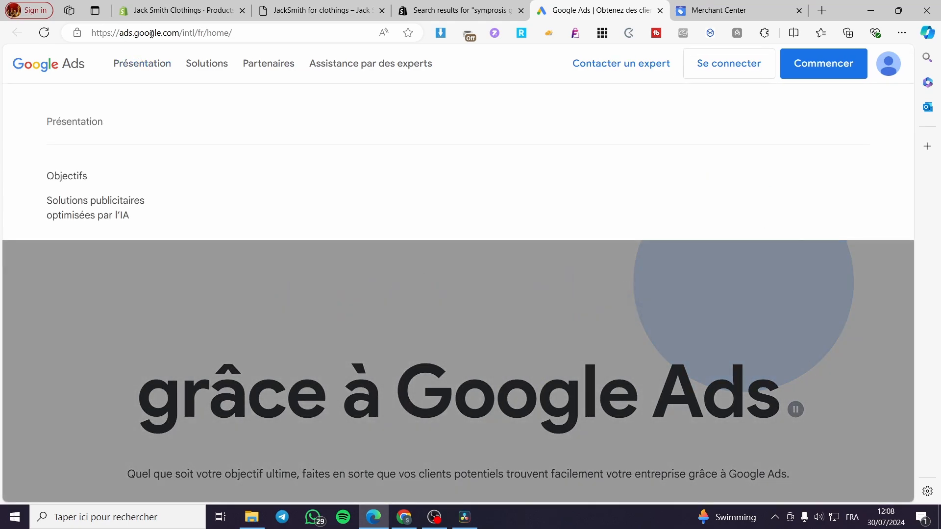
pyautogui.click(541, 336)
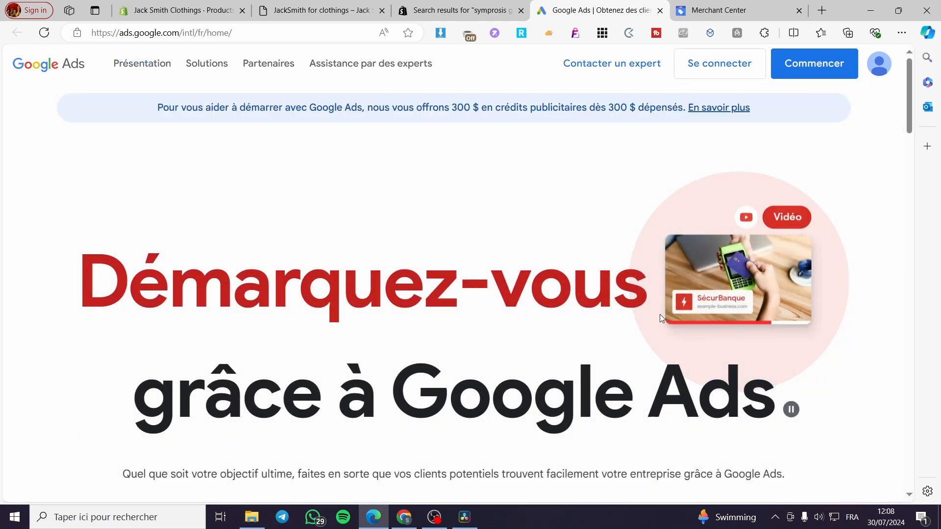
pyautogui.moveTo(910, 91); pyautogui.dragTo(904, 525)
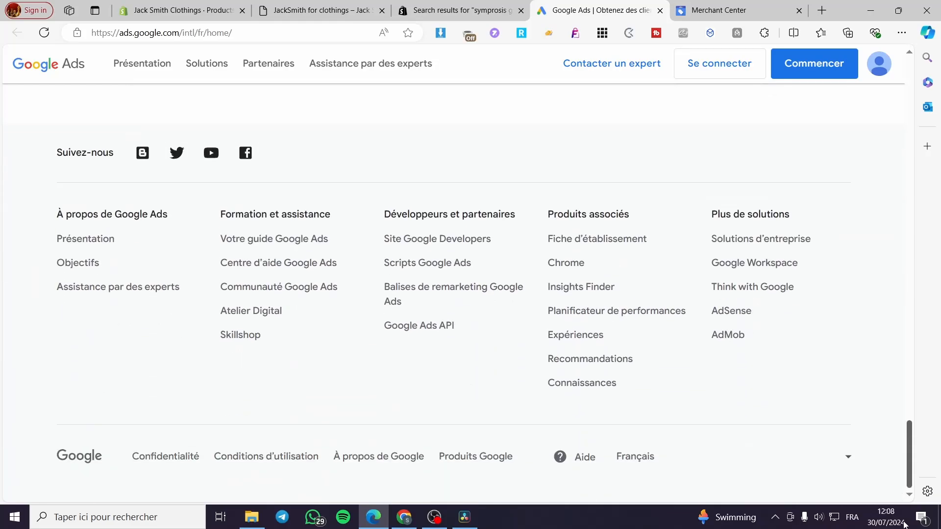
pyautogui.click(848, 460)
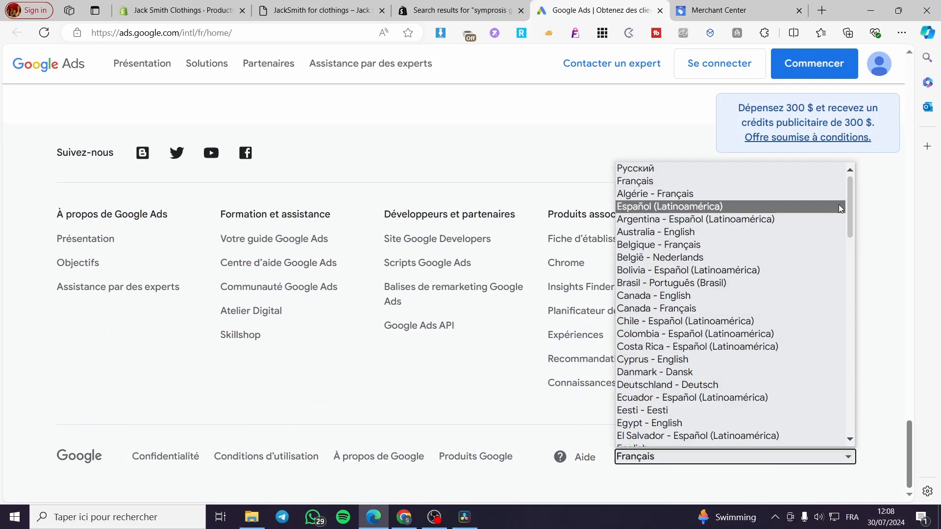
pyautogui.moveTo(850, 208); pyautogui.dragTo(872, 440)
pyautogui.scroll(2, 706, 319)
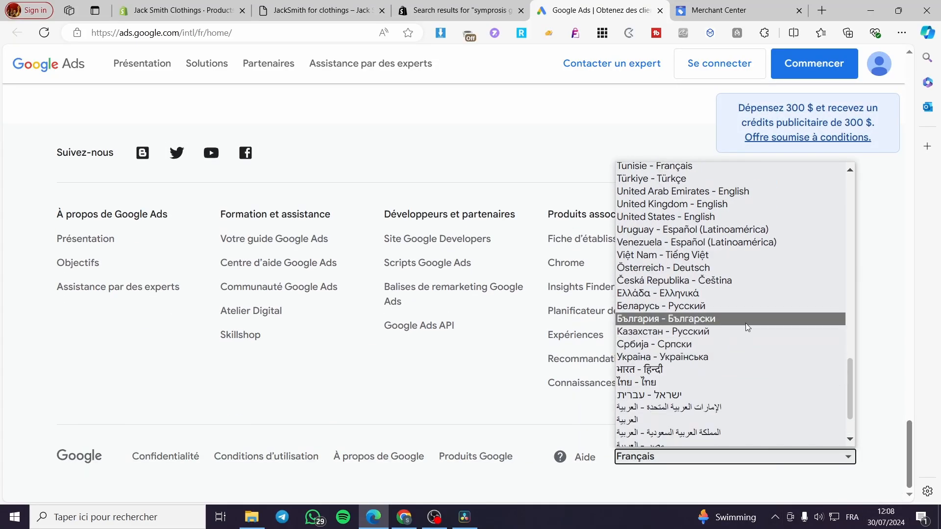
pyautogui.click(704, 219)
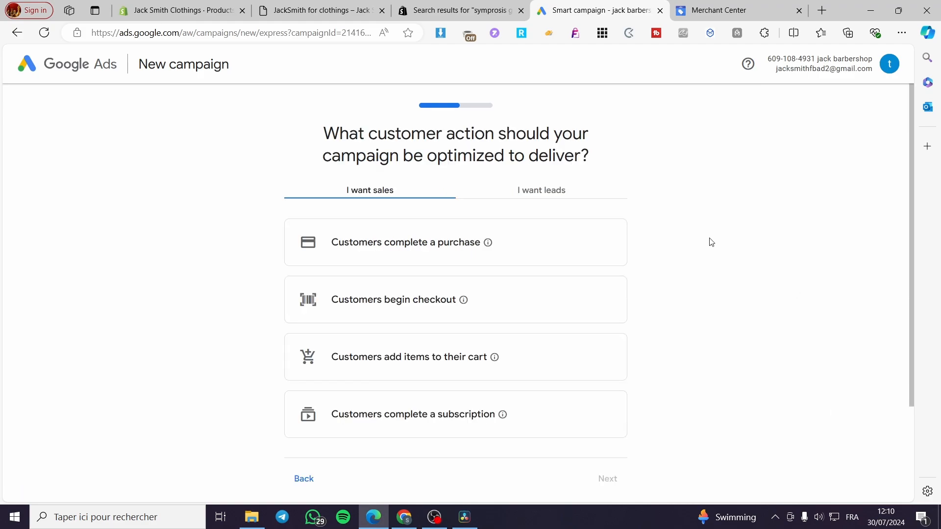
# Review the sales actions for the new campaign and choose Customers complete a purchase without adding a page
pyautogui.scroll(-1, 679, 230)
pyautogui.scroll(-1, 508, 298)
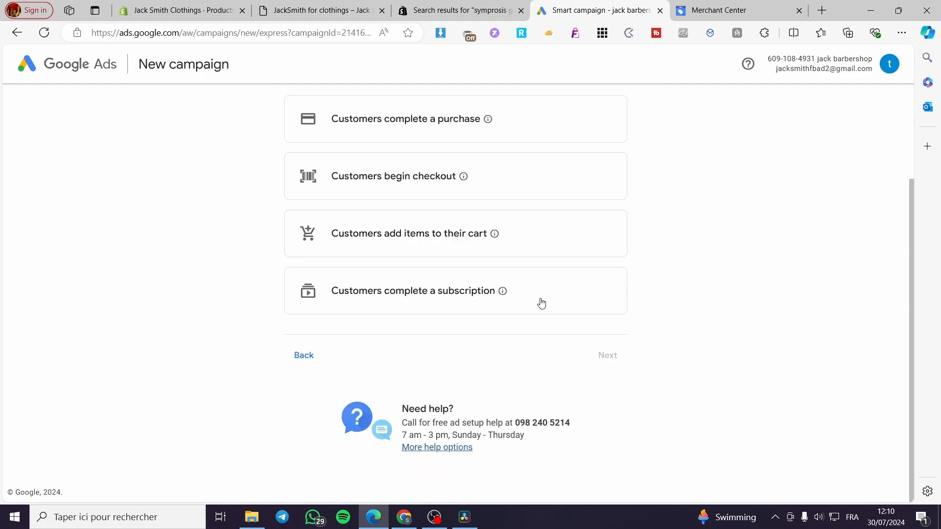
pyautogui.scroll(2, 549, 319)
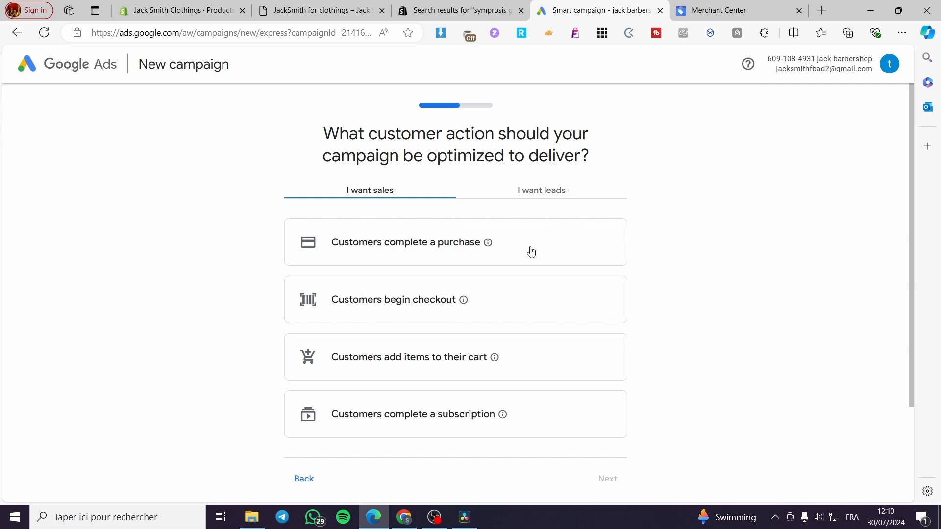
pyautogui.scroll(-3, 630, 230)
pyautogui.scroll(3, 539, 289)
pyautogui.click(497, 250)
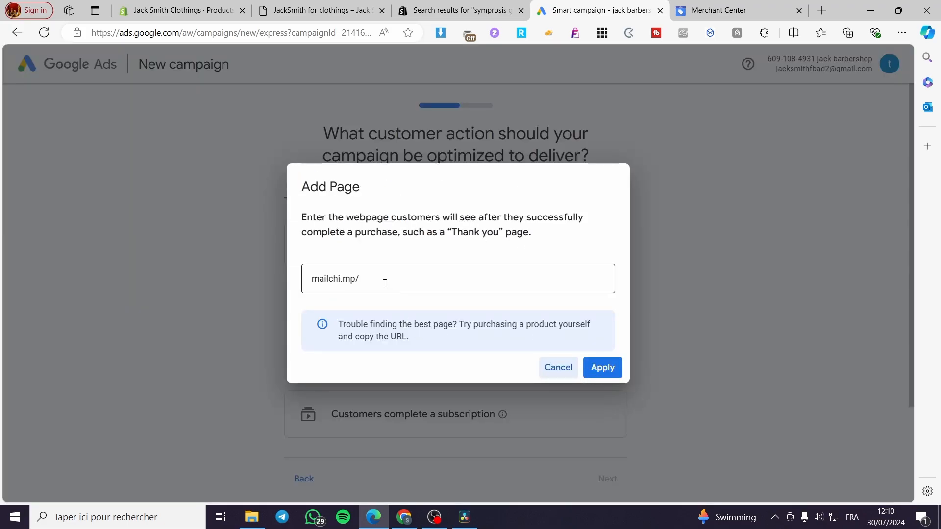
pyautogui.click(558, 368)
# Choose Customers begin checkout as the campaign's sales action without adding a checkout page
pyautogui.click(447, 331)
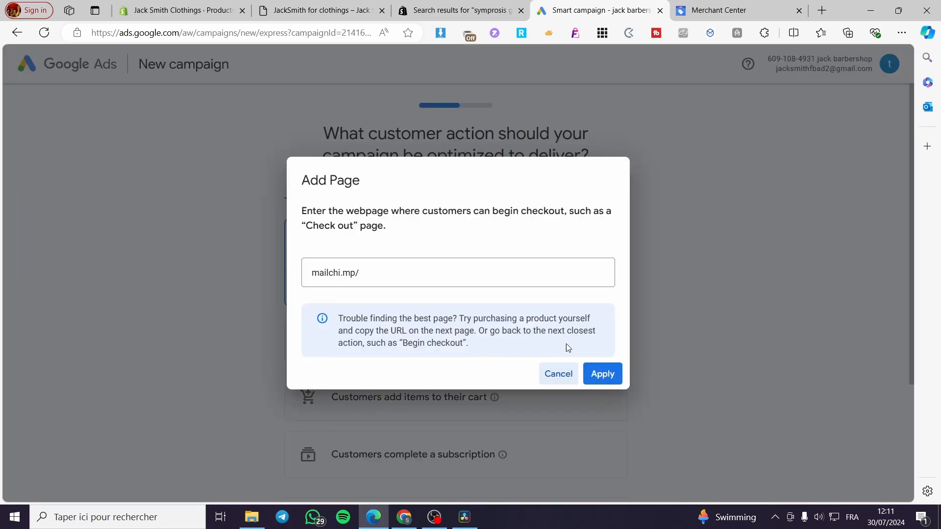
pyautogui.click(384, 272)
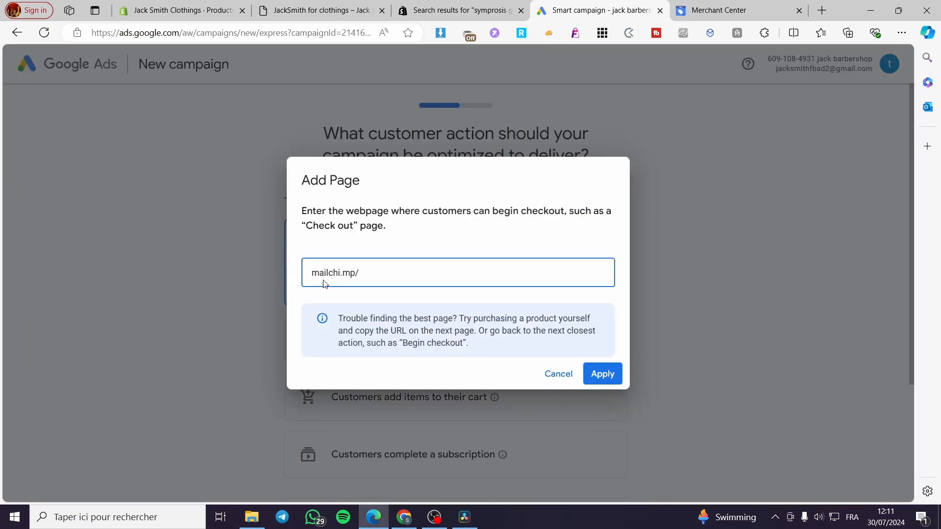
pyautogui.click(557, 374)
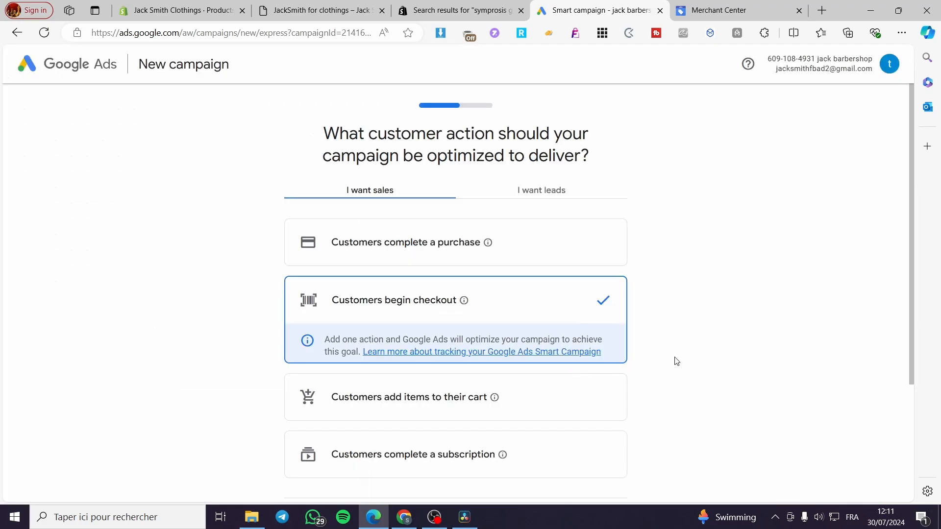
pyautogui.scroll(-1, 529, 286)
pyautogui.scroll(2, 528, 286)
# Choose the lead action Customers fill out an information form without adding a page, and continue to writing the ad
pyautogui.click(542, 192)
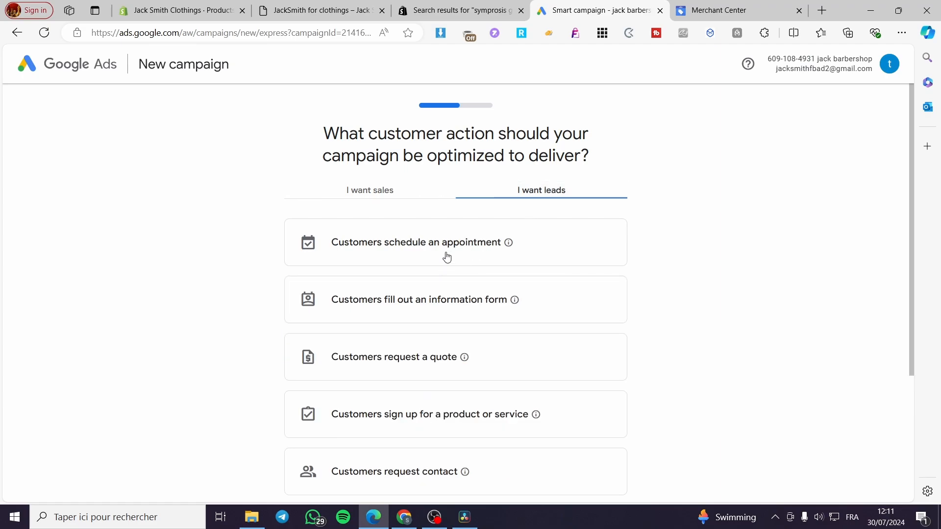
pyautogui.click(545, 304)
pyautogui.click(557, 375)
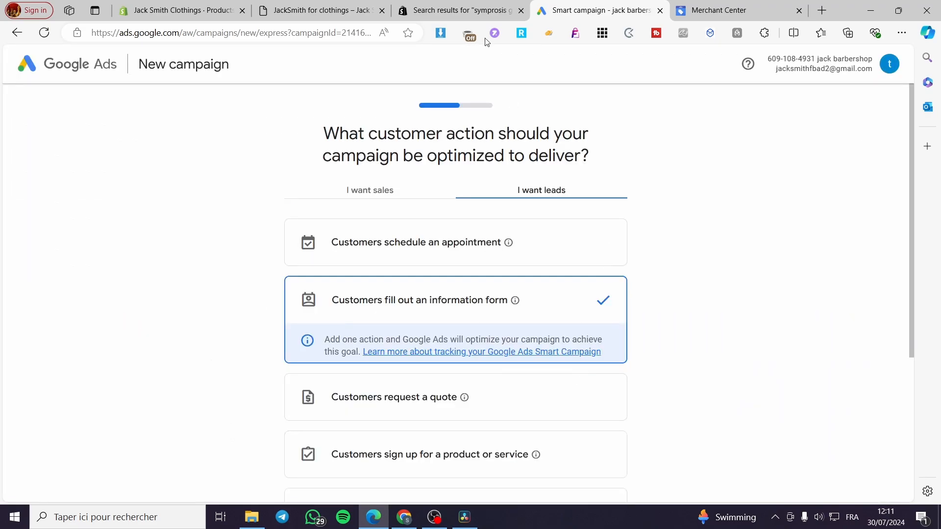
pyautogui.scroll(-5, 645, 296)
pyautogui.click(607, 362)
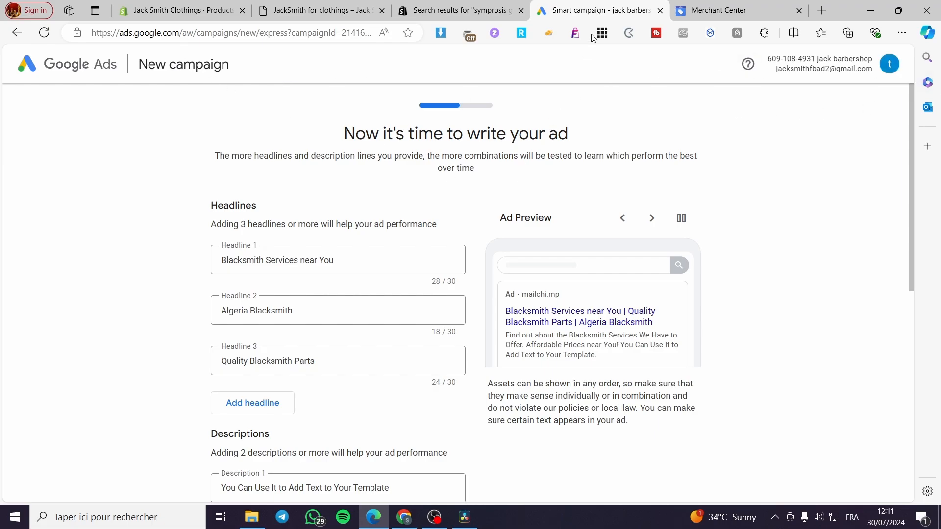
# Switch to Google Merchant Center, start signing up and state that products are sold online
pyautogui.click(721, 9)
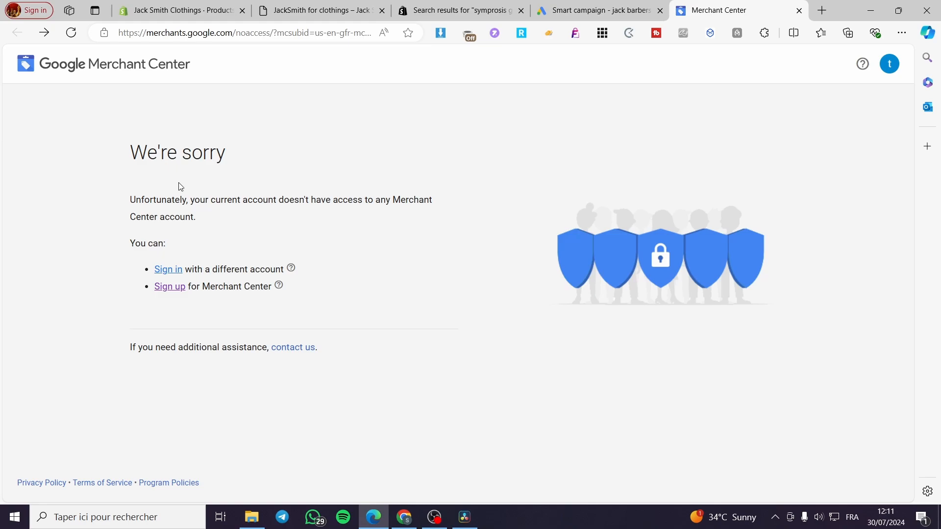
pyautogui.click(176, 290)
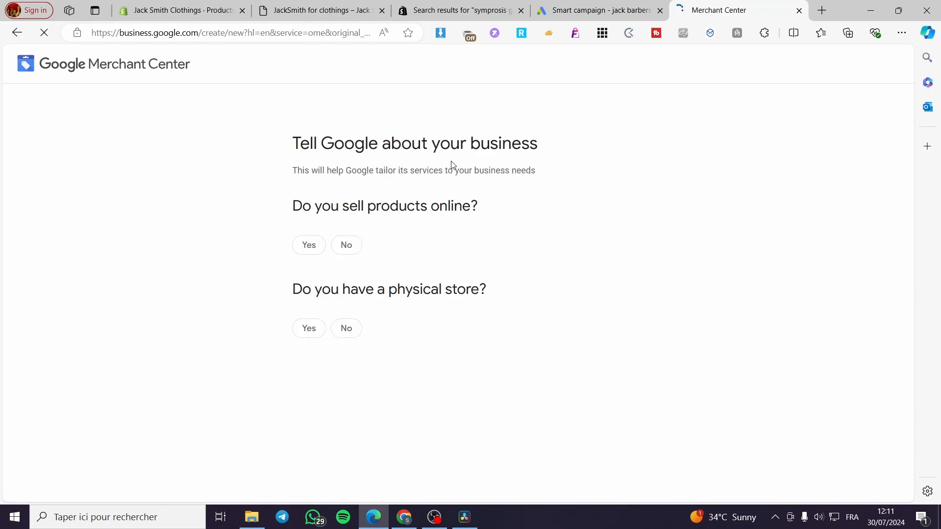
pyautogui.click(317, 252)
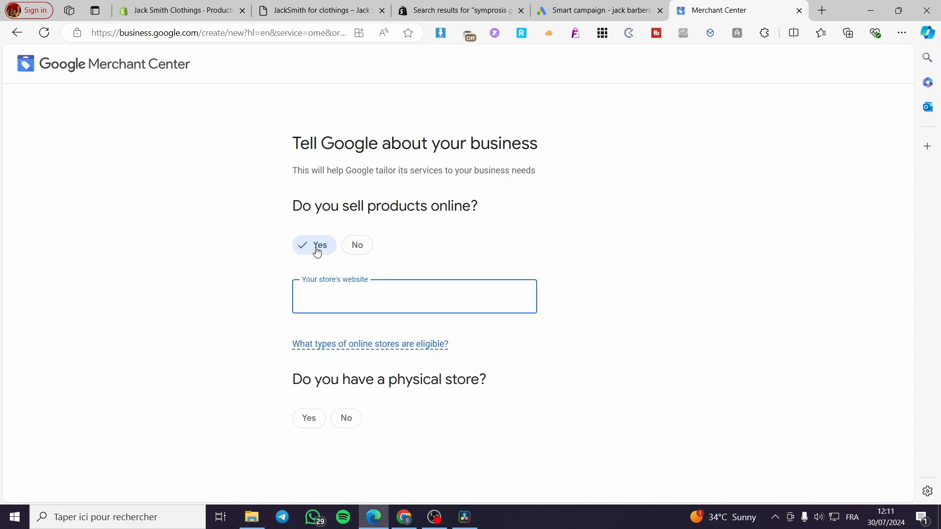
pyautogui.click(331, 6)
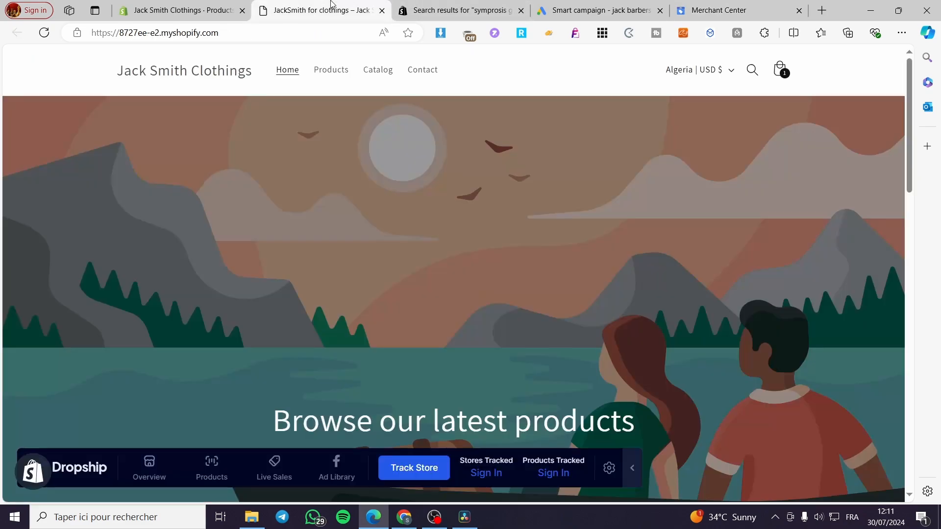
pyautogui.click(252, 32)
pyautogui.hotkey('ctrl', 'c')
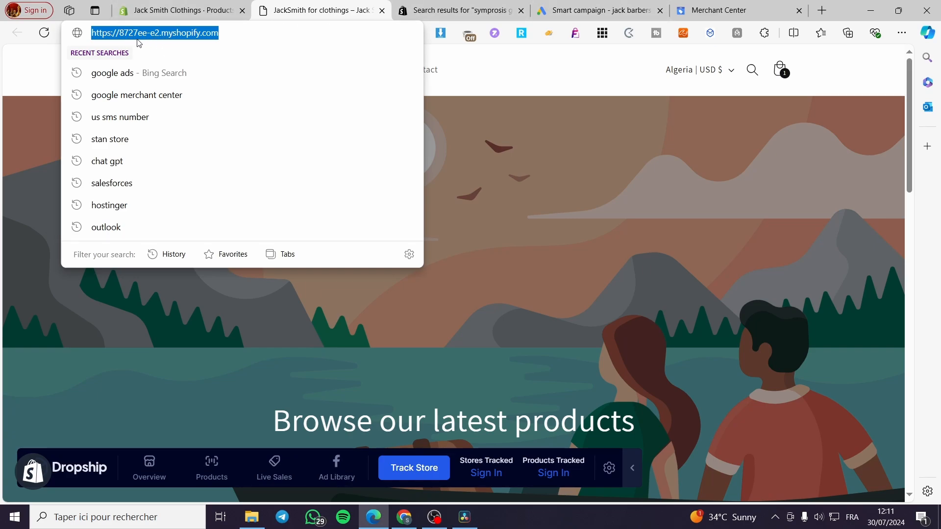
pyautogui.click(692, 10)
pyautogui.hotkey('ctrl', 'v')
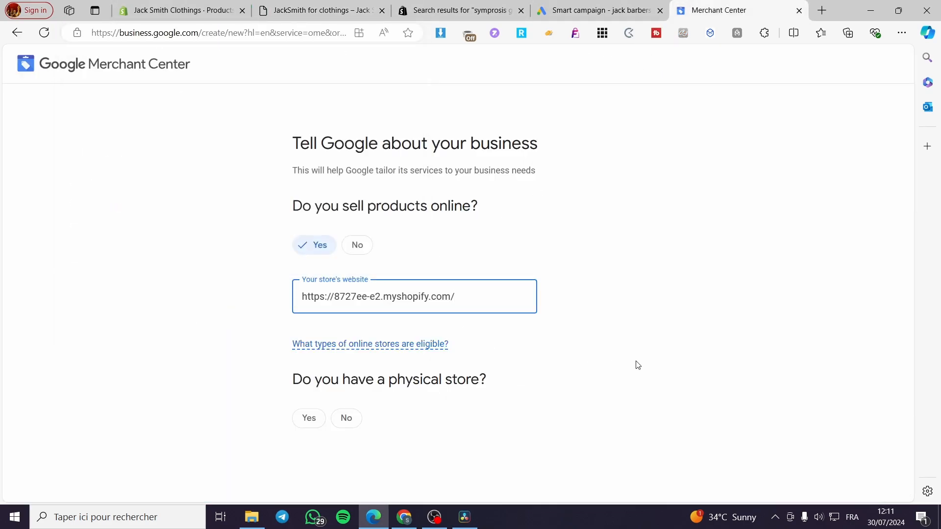
pyautogui.click(639, 363)
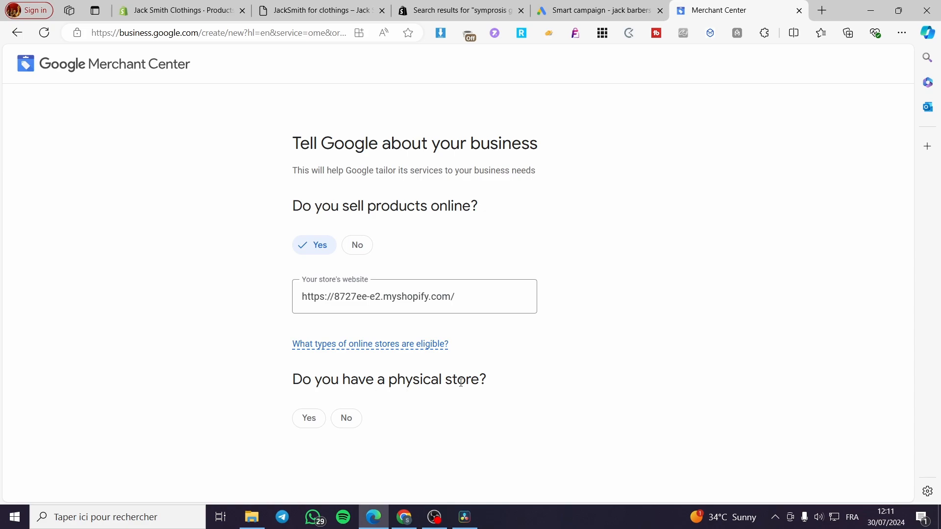
# State that there is no physical store, and continue to the overview of showing products on Google
pyautogui.click(347, 418)
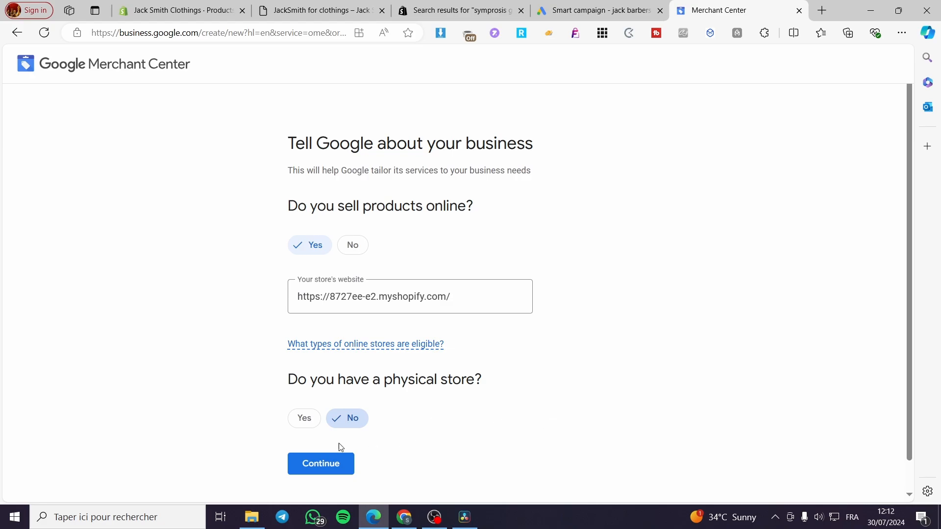
pyautogui.click(336, 464)
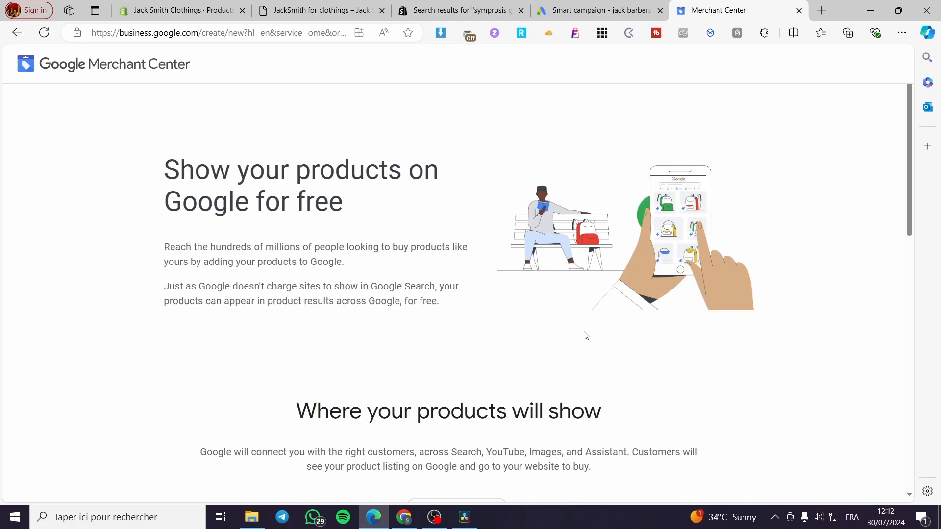
pyautogui.scroll(-10, 374, 250)
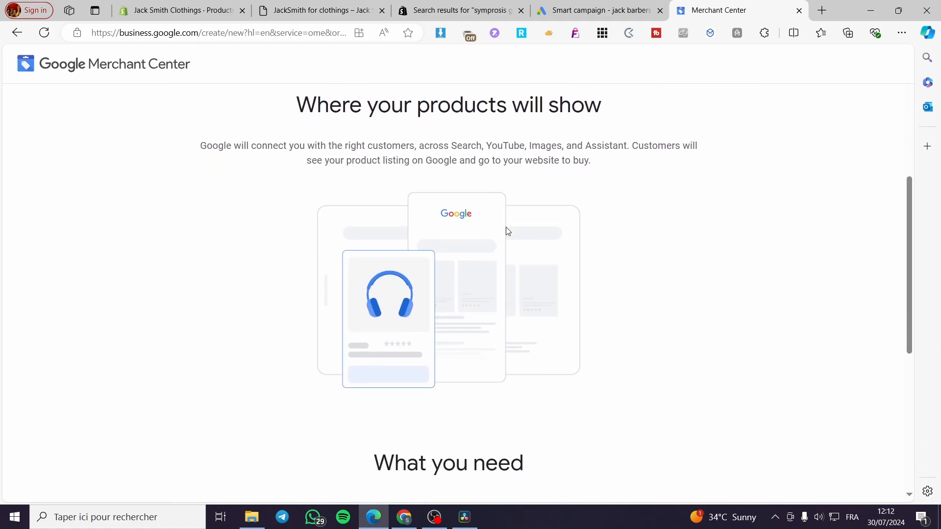
# Continue past the requirements overview to the business information form and set the registered country to United States
pyautogui.scroll(-3, 601, 251)
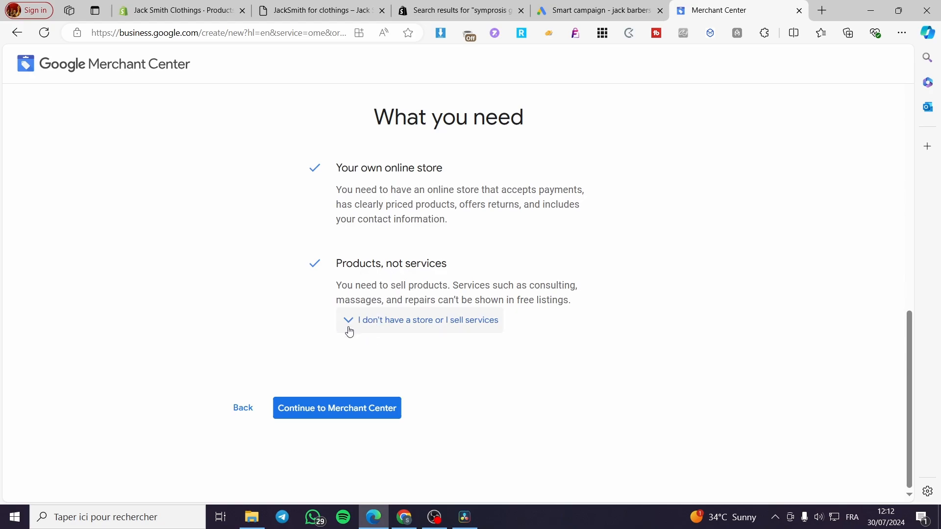
pyautogui.click(390, 412)
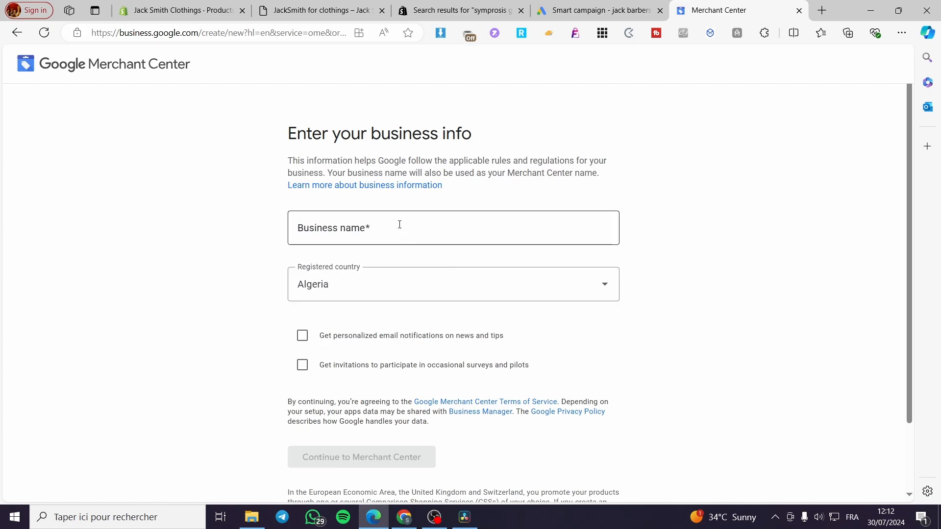
pyautogui.click(594, 300)
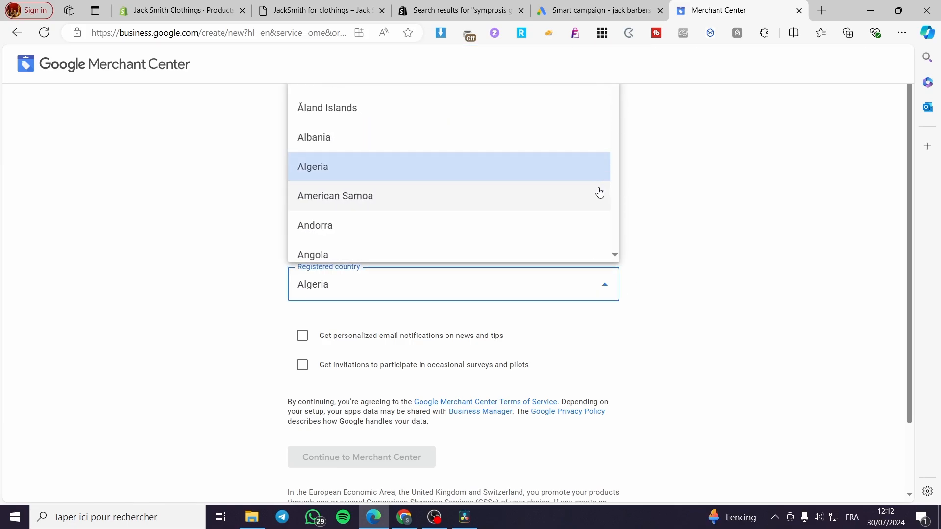
pyautogui.scroll(-3, 598, 191)
pyautogui.moveTo(619, 92); pyautogui.dragTo(628, 279)
pyautogui.scroll(3, 493, 231)
pyautogui.scroll(4, 429, 230)
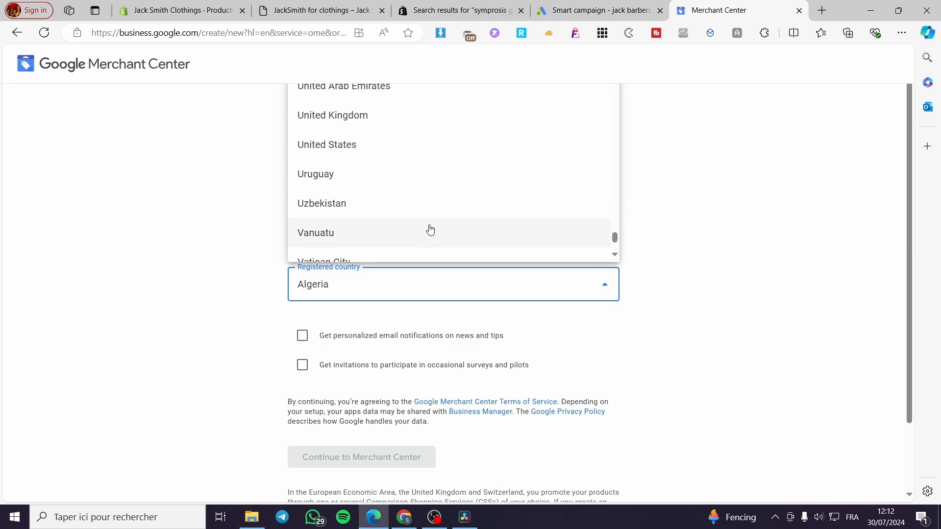
pyautogui.click(369, 161)
# Enter the business name, leave both email options off, and continue to Merchant Center to create the account
pyautogui.click(358, 232)
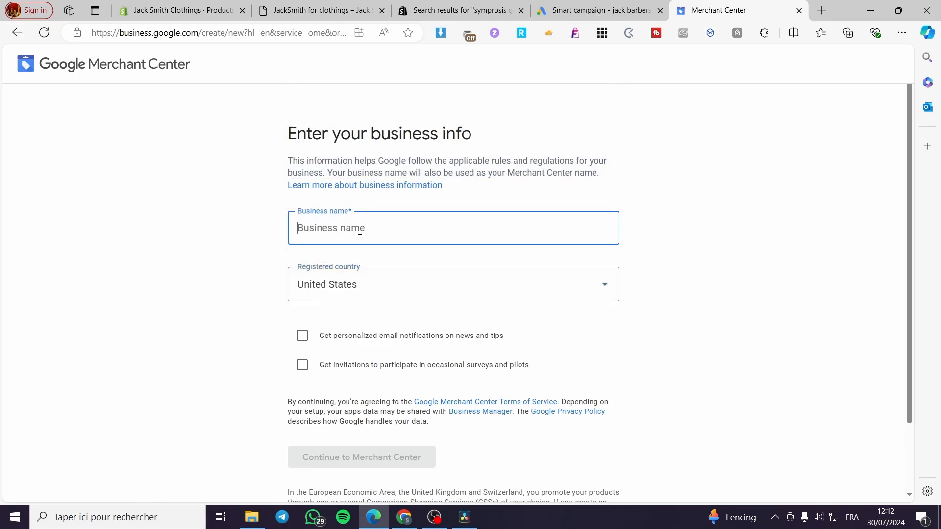
pyautogui.write('Jack Smith')
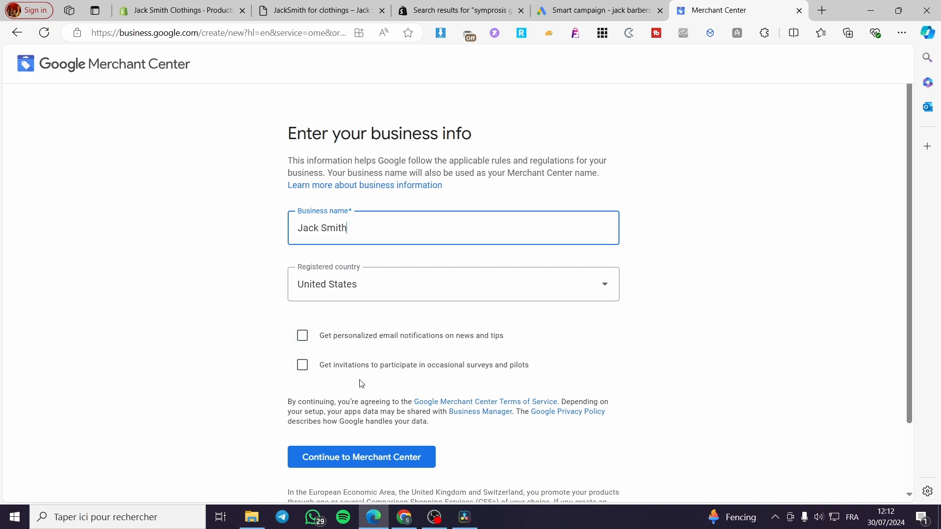
pyautogui.scroll(-2, 359, 453)
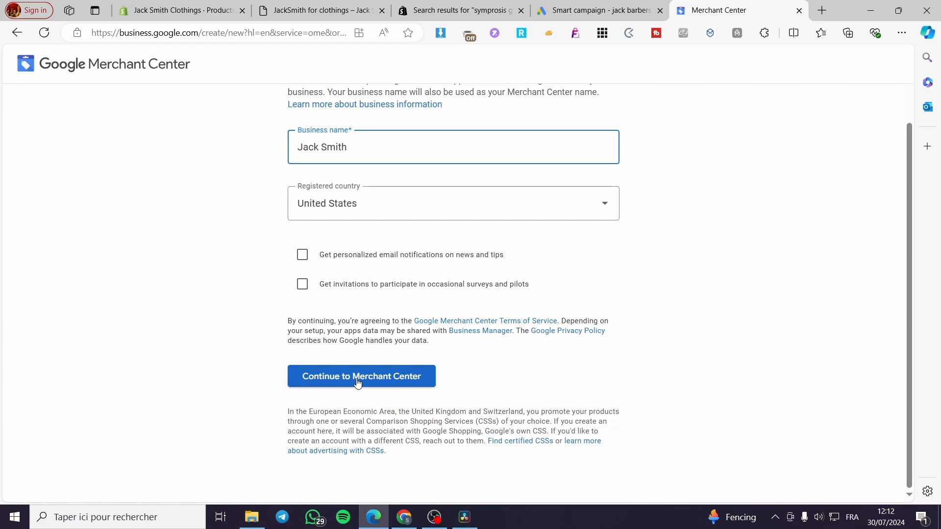
pyautogui.click(352, 375)
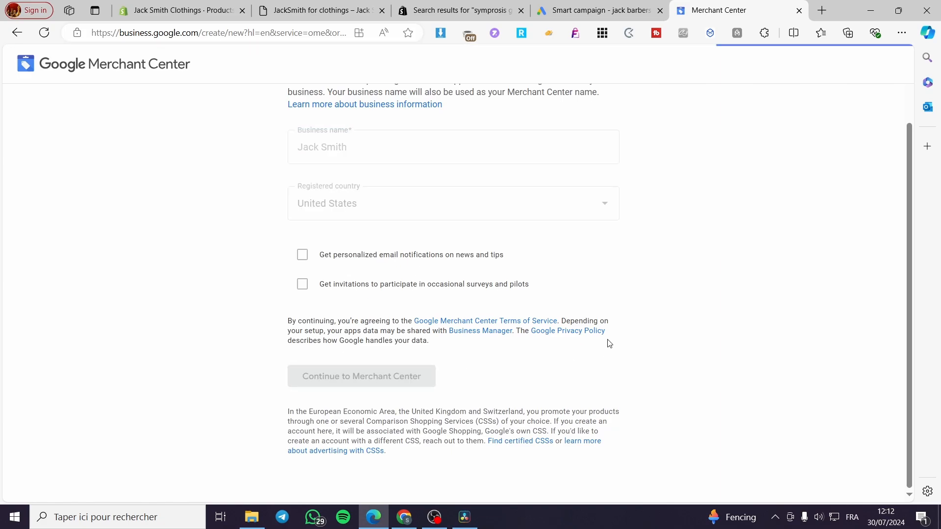
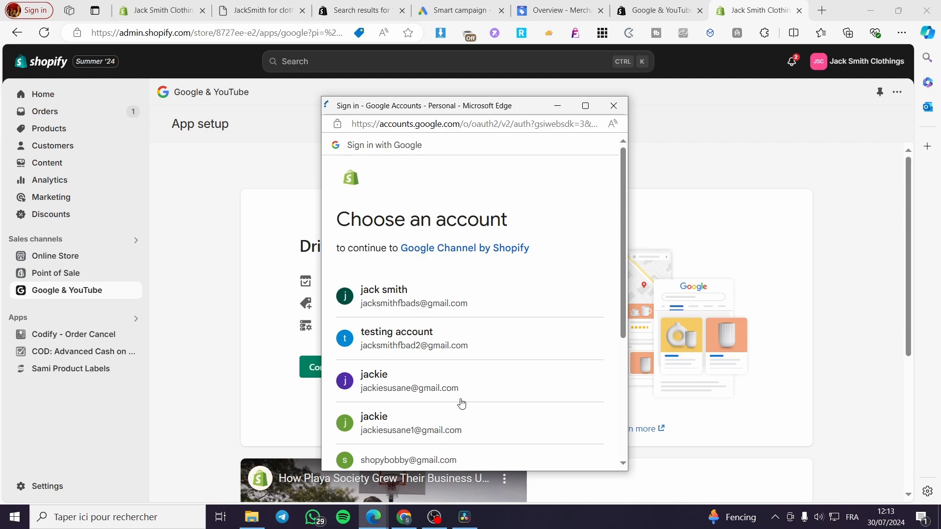
# Sign in to Google Channel by Shopify with the store's Google account and grant the requested access
pyautogui.scroll(-1, 459, 395)
pyautogui.scroll(-2, 459, 395)
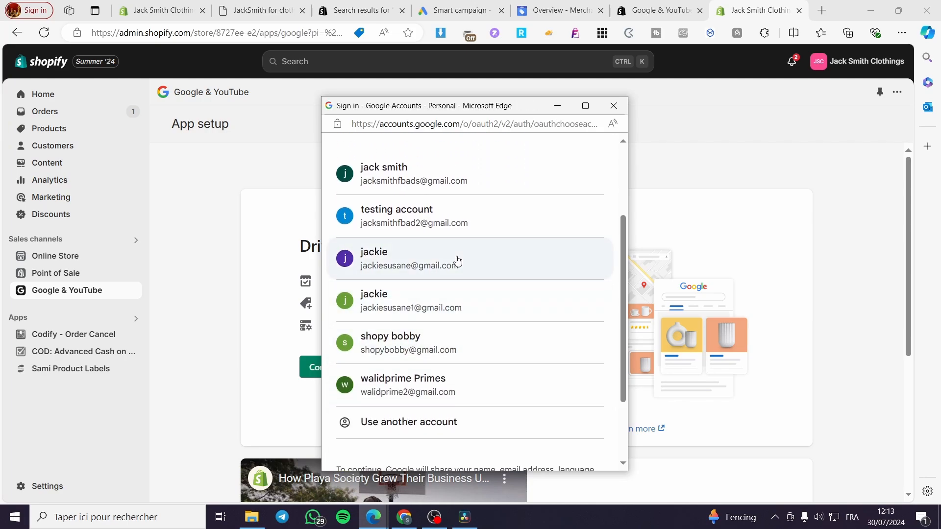
pyautogui.click(456, 258)
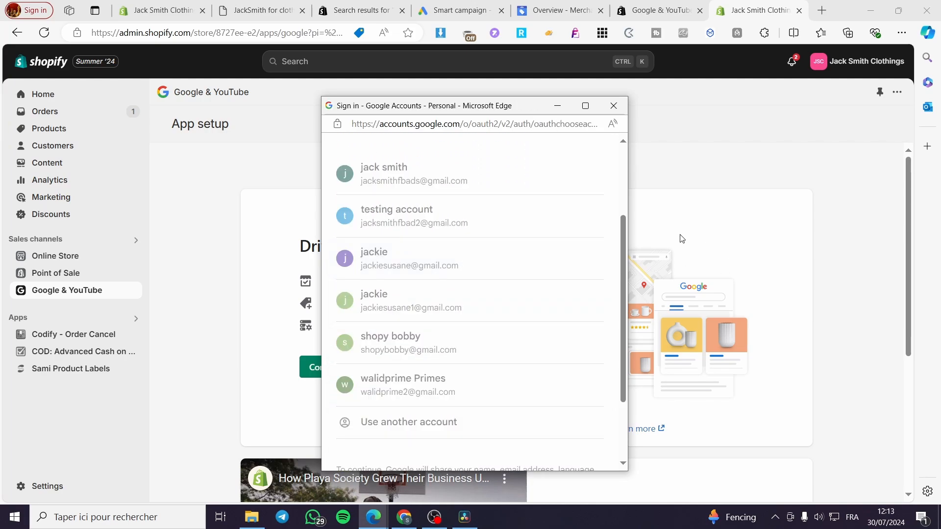
pyautogui.click(506, 307)
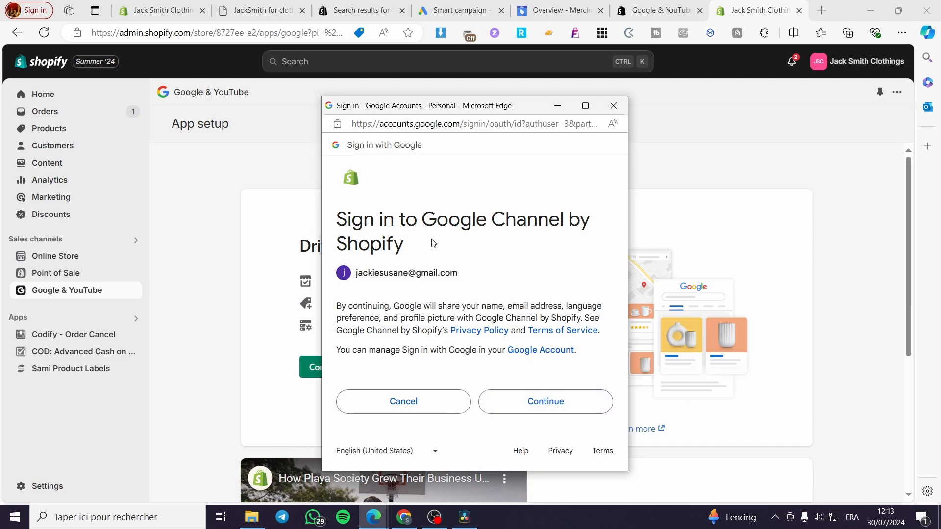
pyautogui.click(581, 404)
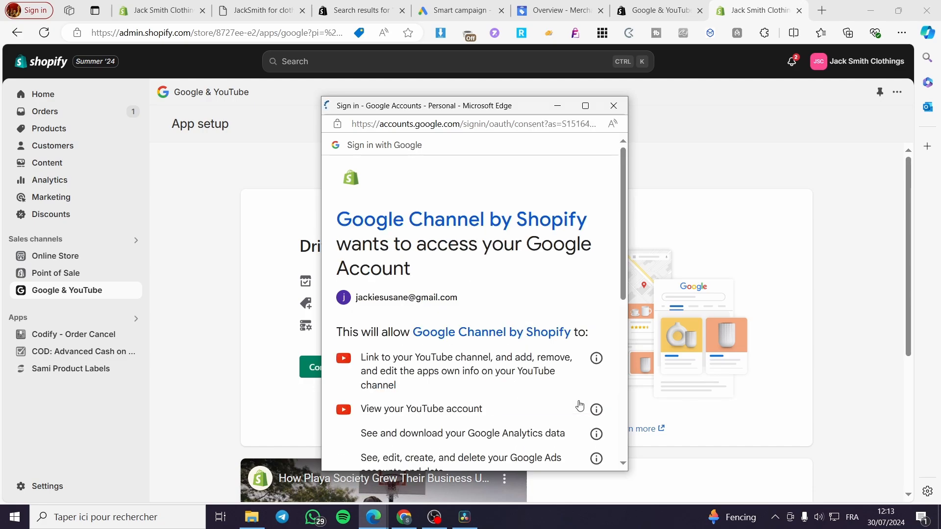
pyautogui.scroll(-5, 588, 397)
pyautogui.click(563, 412)
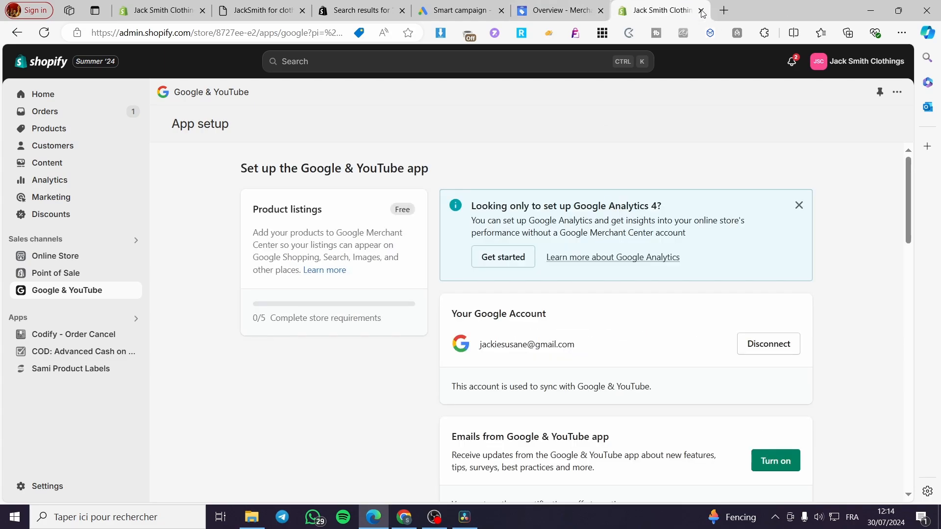
# Review the Google & YouTube app setup page, including the connected account, email updates and the store requirements checklist
pyautogui.scroll(-5, 848, 300)
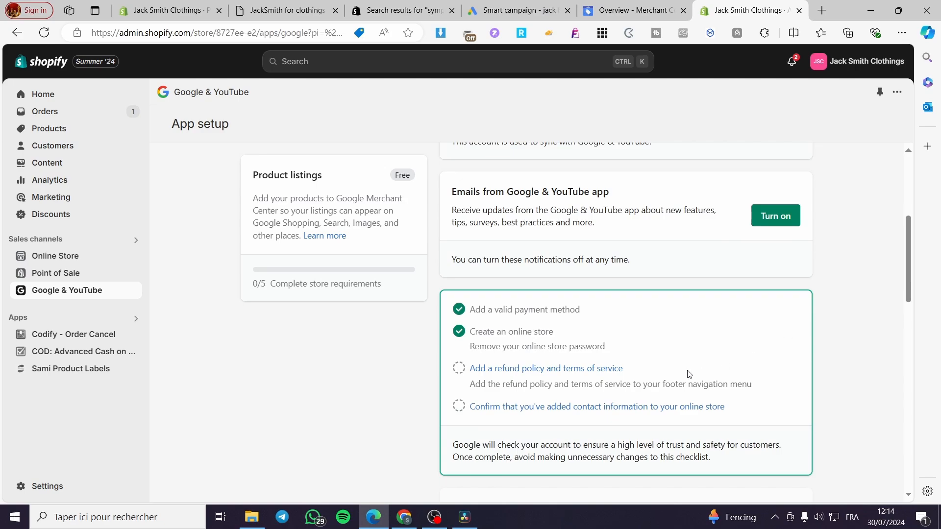
pyautogui.scroll(3, 735, 337)
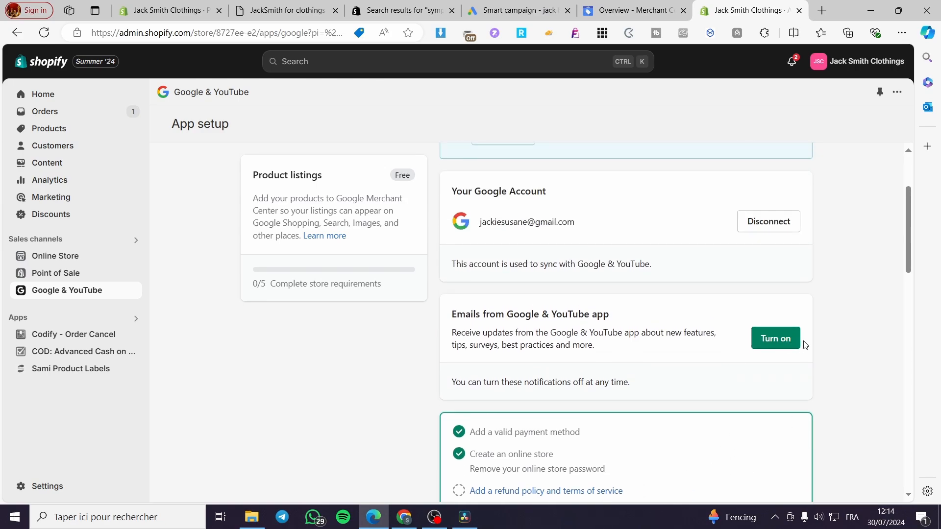
pyautogui.scroll(3, 572, 343)
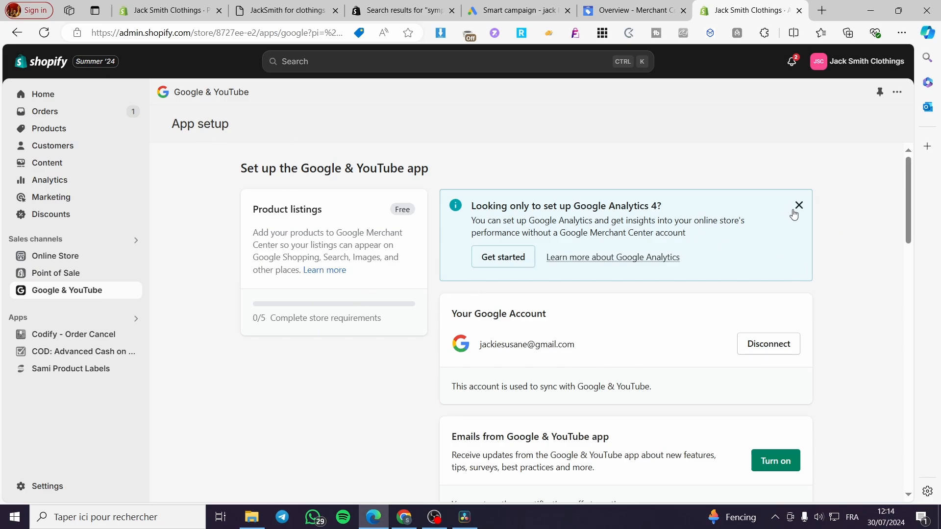
# Switch to Google Merchant Center, reload the account overview and examine its suggestions for what to do next
pyautogui.click(600, 5)
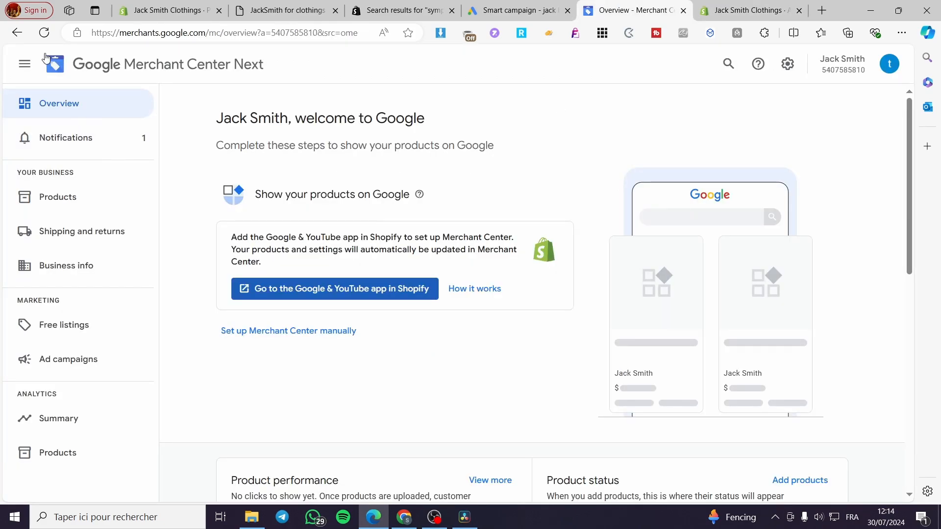
pyautogui.click(44, 33)
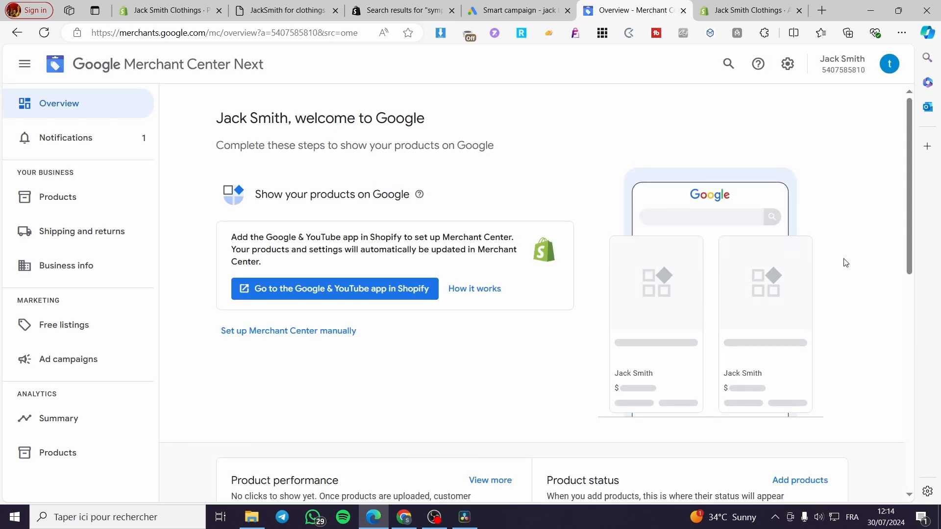
pyautogui.scroll(-10, 498, 346)
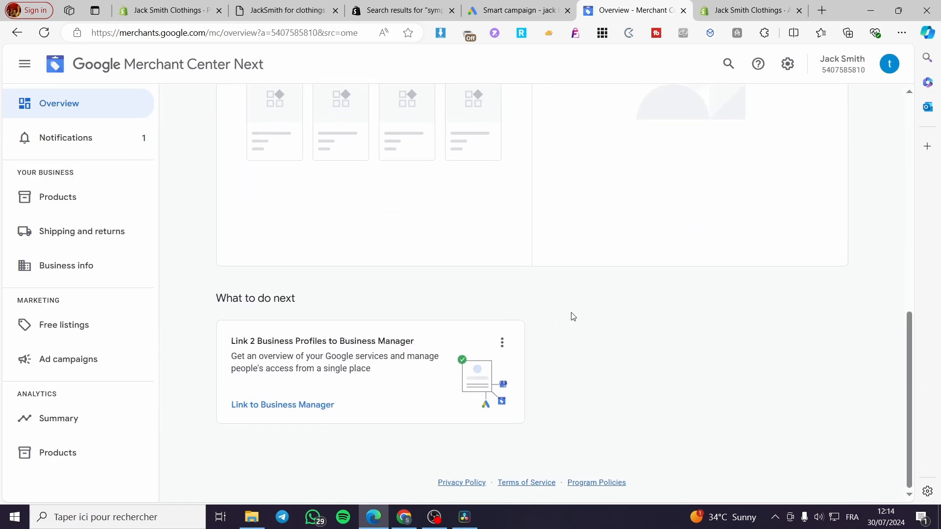
pyautogui.scroll(2, 480, 252)
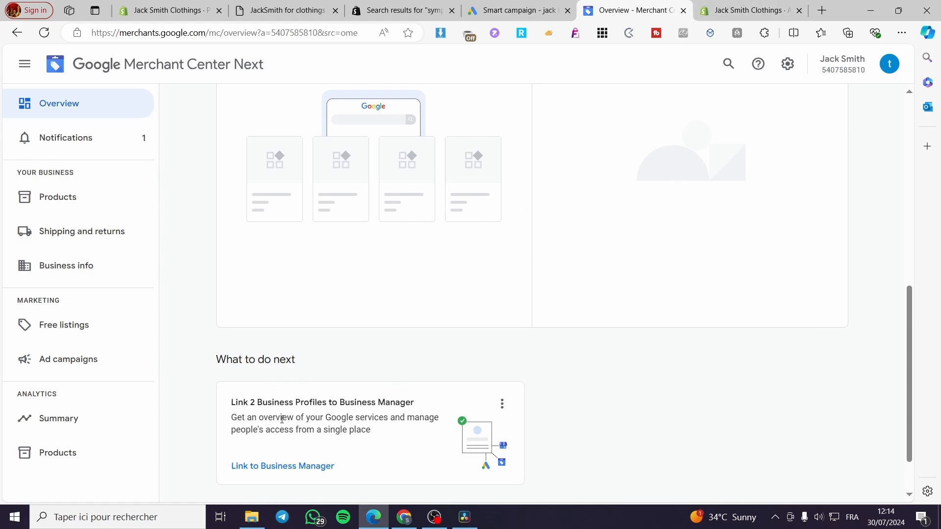
pyautogui.click(288, 475)
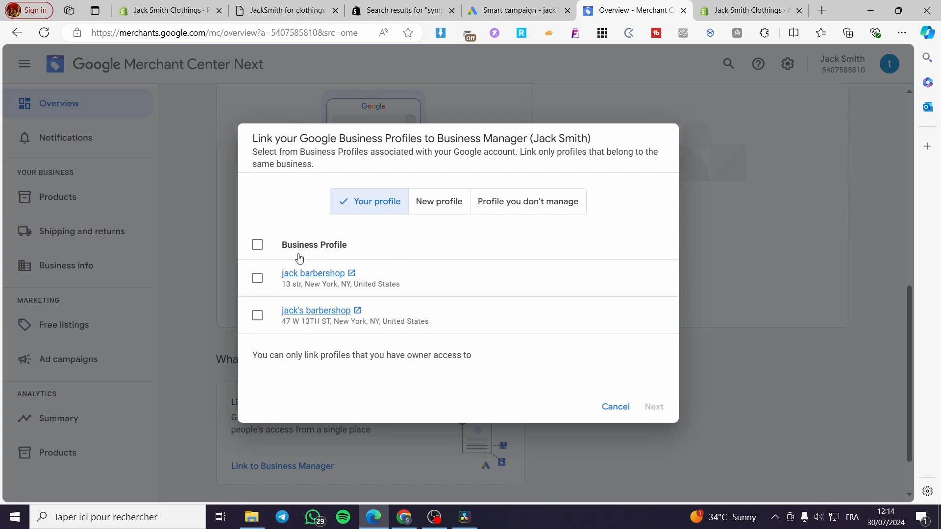
pyautogui.click(257, 278)
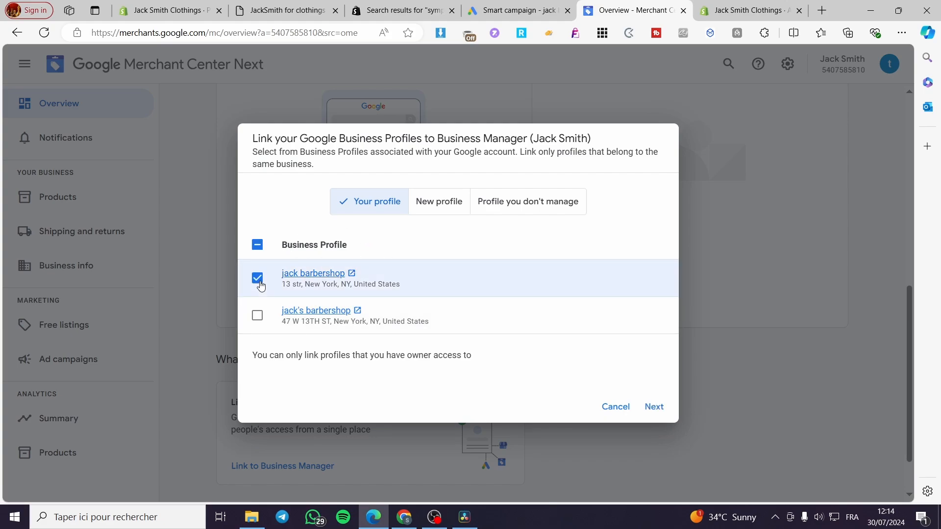
pyautogui.click(617, 414)
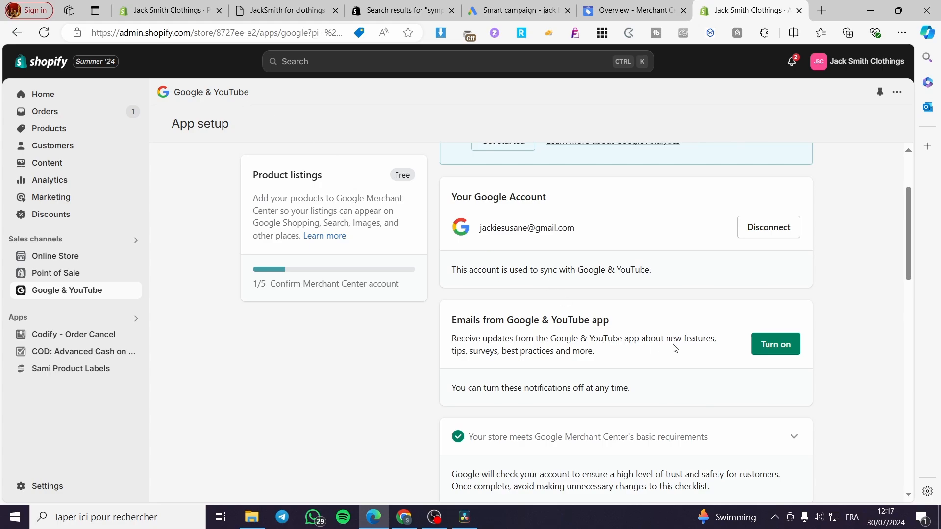
# Expand the Merchant Center basic requirements checklist in the app setup and examine its items, including removing the online store password
pyautogui.scroll(-6, 675, 349)
pyautogui.scroll(4, 546, 332)
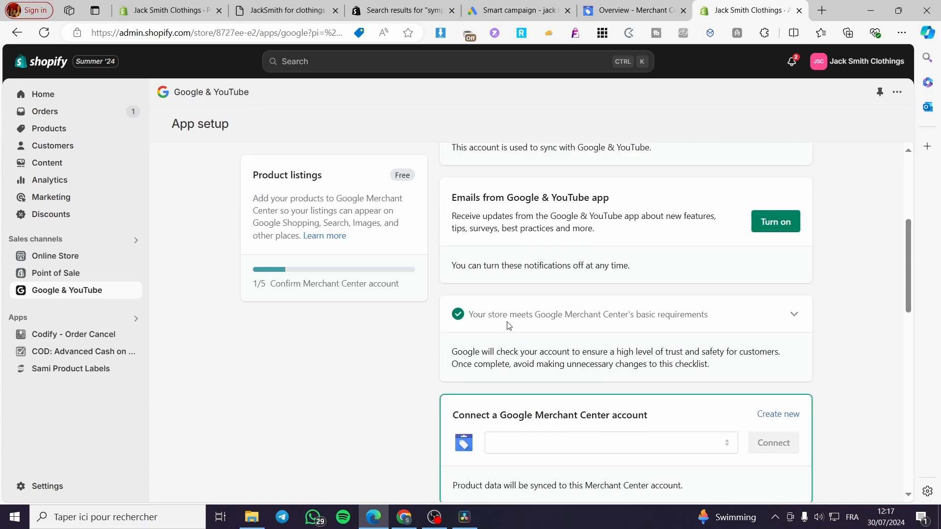
pyautogui.click(794, 314)
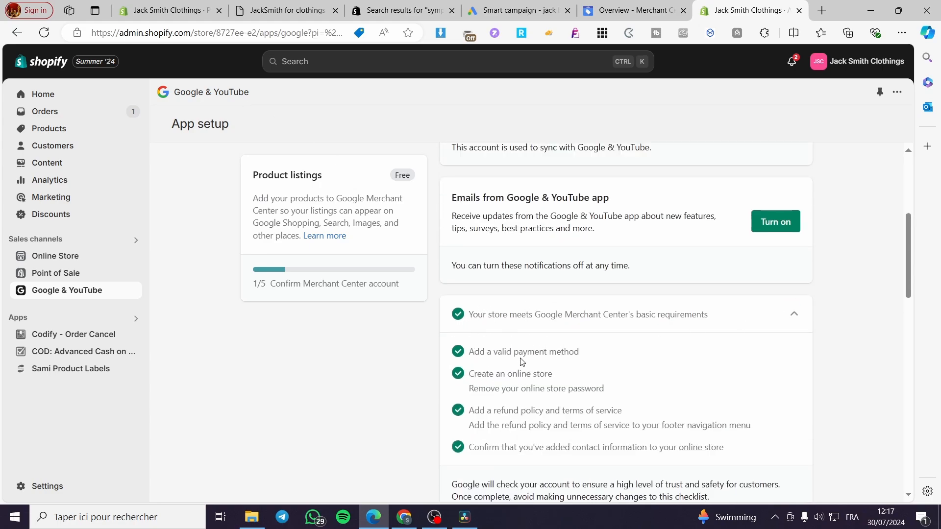
pyautogui.scroll(-1, 539, 369)
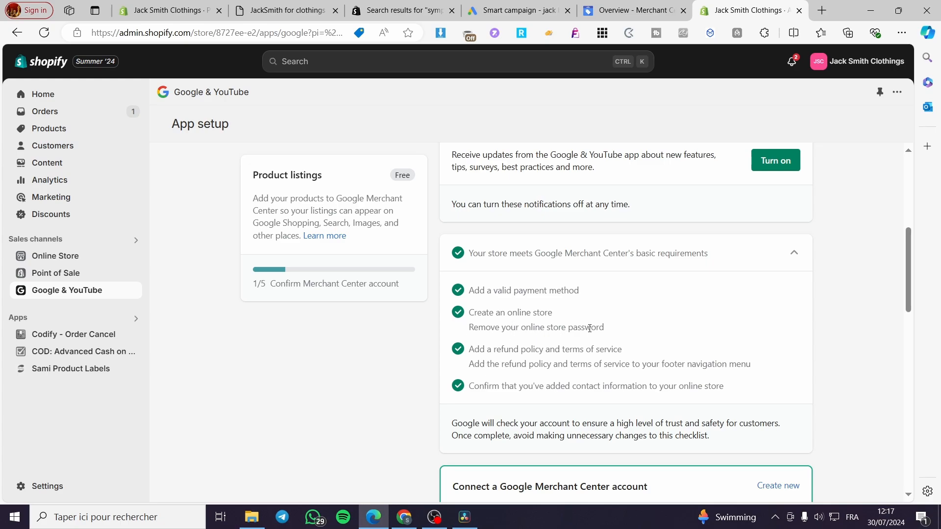
pyautogui.moveTo(616, 333); pyautogui.dragTo(468, 333)
pyautogui.click(623, 333)
pyautogui.scroll(-2, 691, 395)
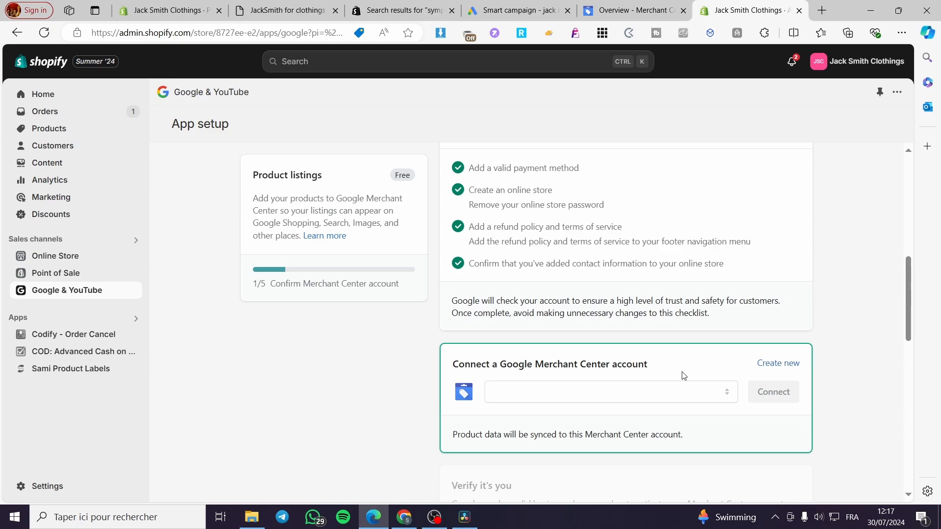
# Create a new Google Merchant Center account from the Google & YouTube app's account connection section
pyautogui.scroll(-1, 657, 360)
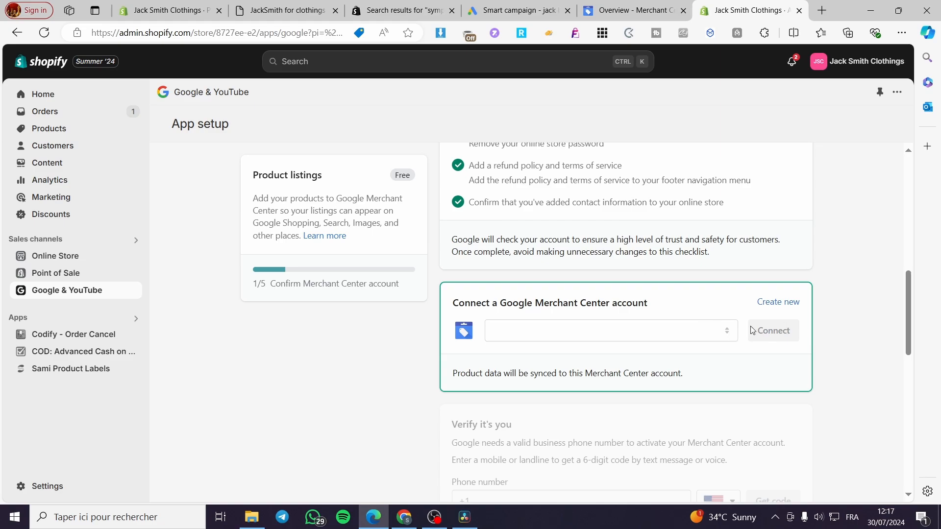
pyautogui.click(779, 302)
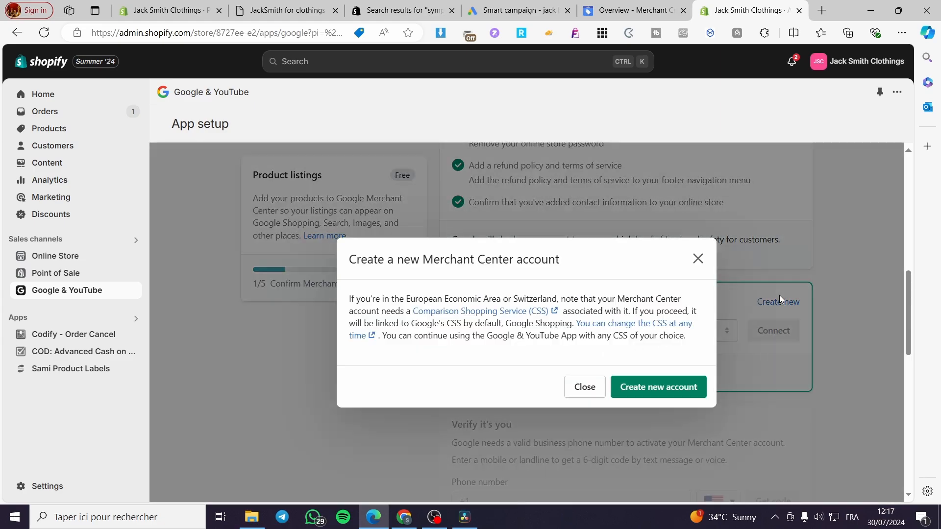
pyautogui.click(659, 387)
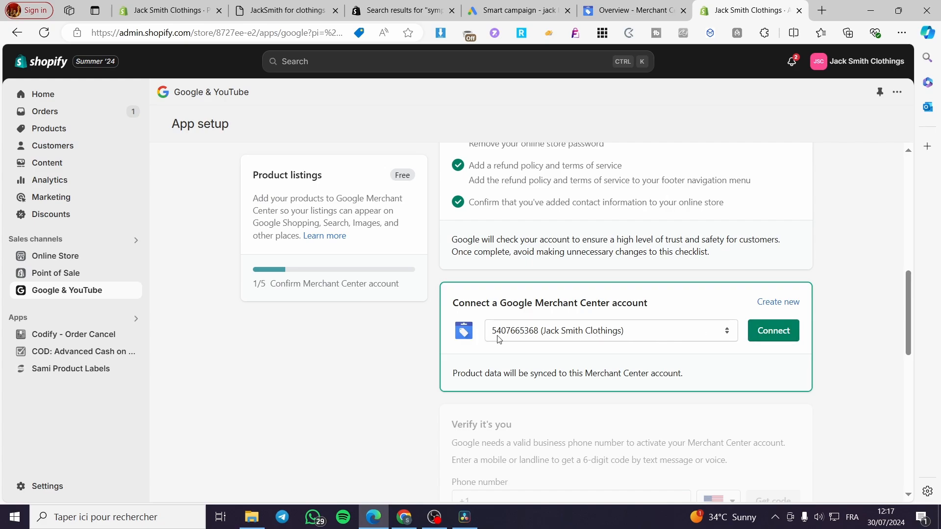
# Check the account ID in Google Merchant Center, then return to Shopify and connect the newly created Merchant Center account
pyautogui.click(616, 3)
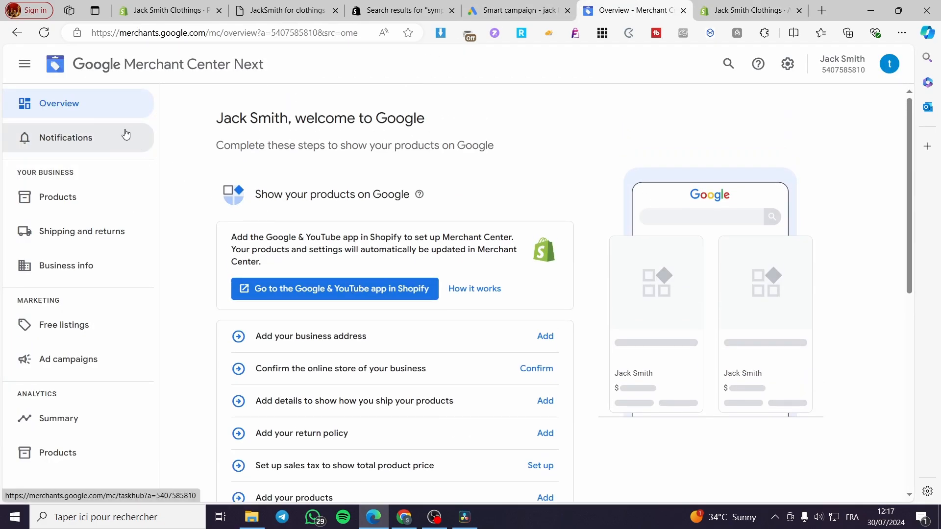
pyautogui.click(25, 64)
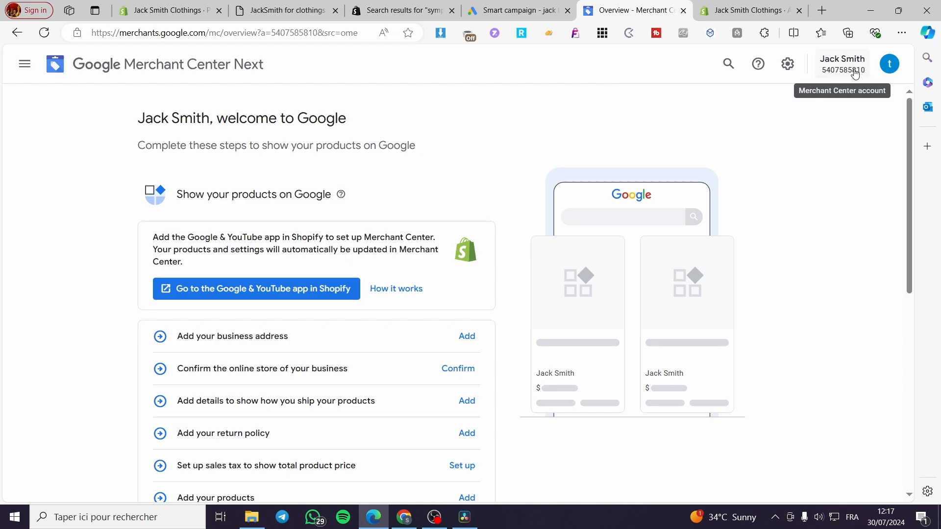
pyautogui.click(737, 7)
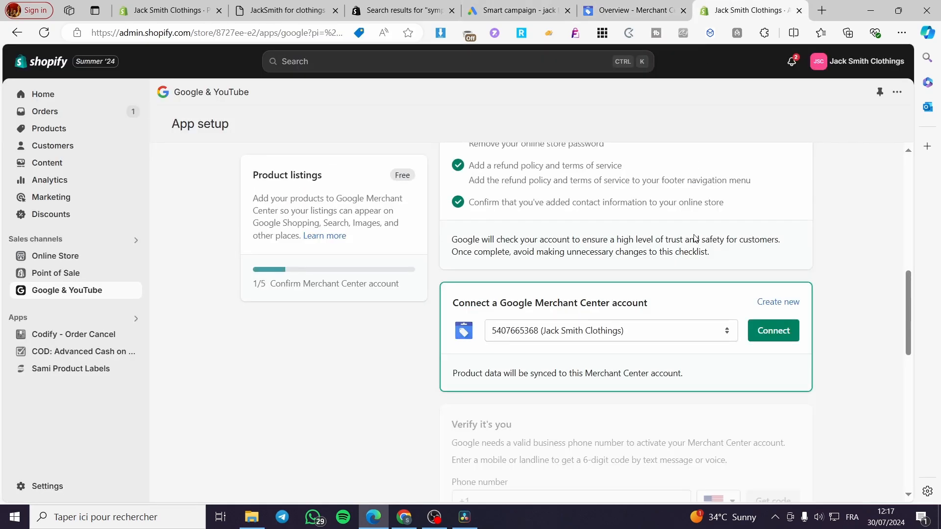
pyautogui.click(779, 331)
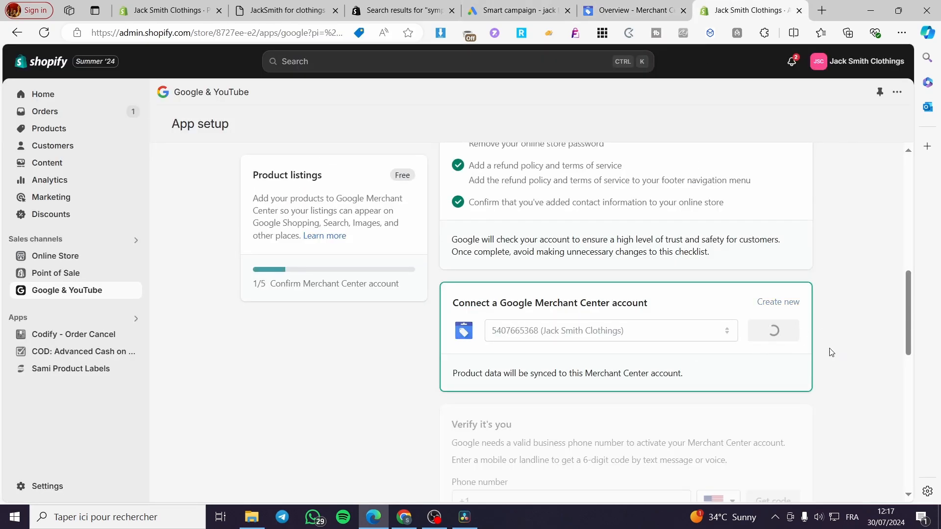
# In the product feed settings, set the target country to United States and the target language to English, and save
pyautogui.scroll(-2, 828, 351)
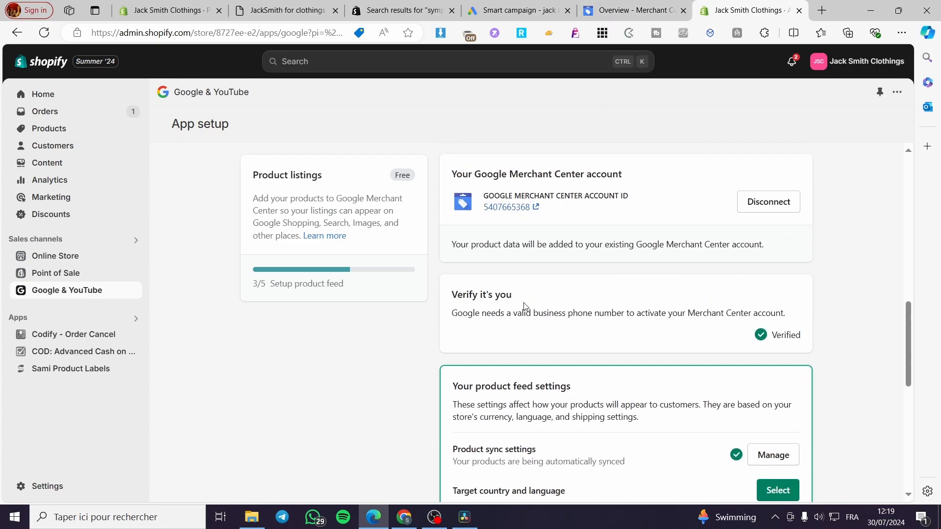
pyautogui.scroll(-1, 590, 309)
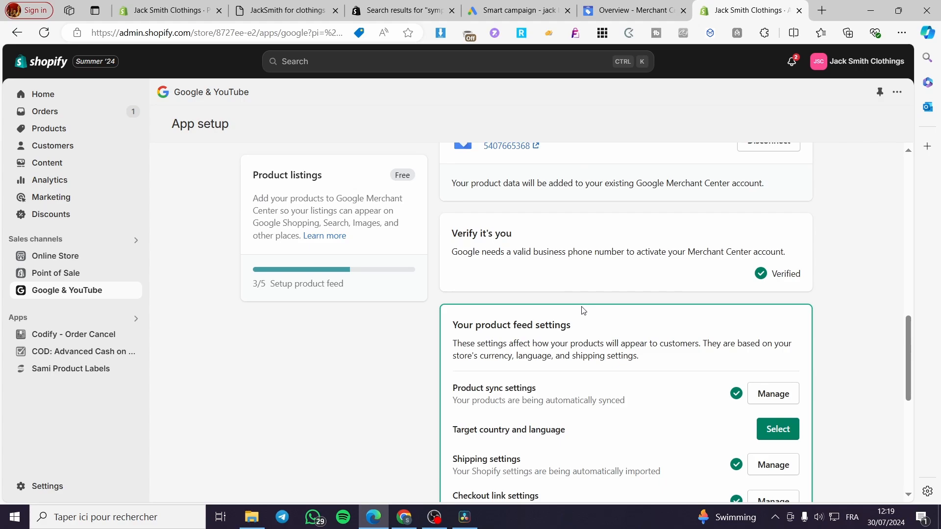
pyautogui.scroll(-1, 474, 336)
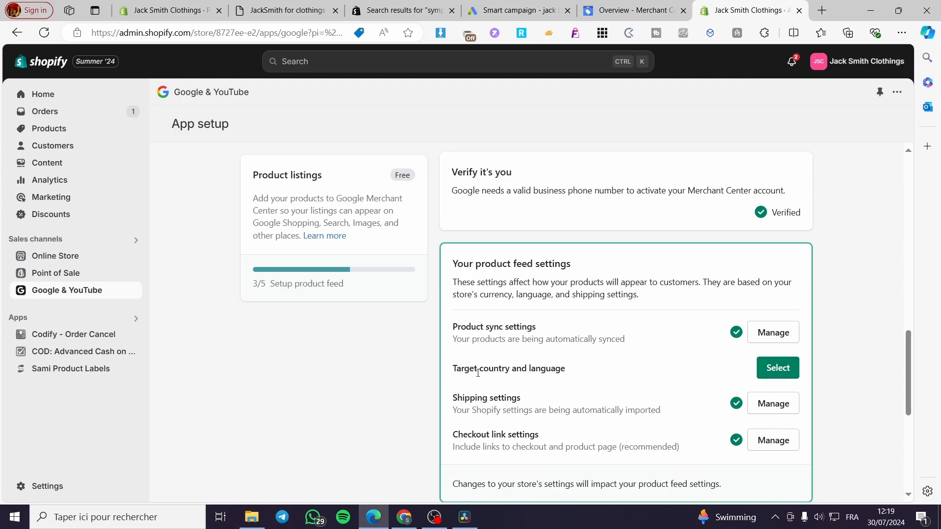
pyautogui.click(777, 368)
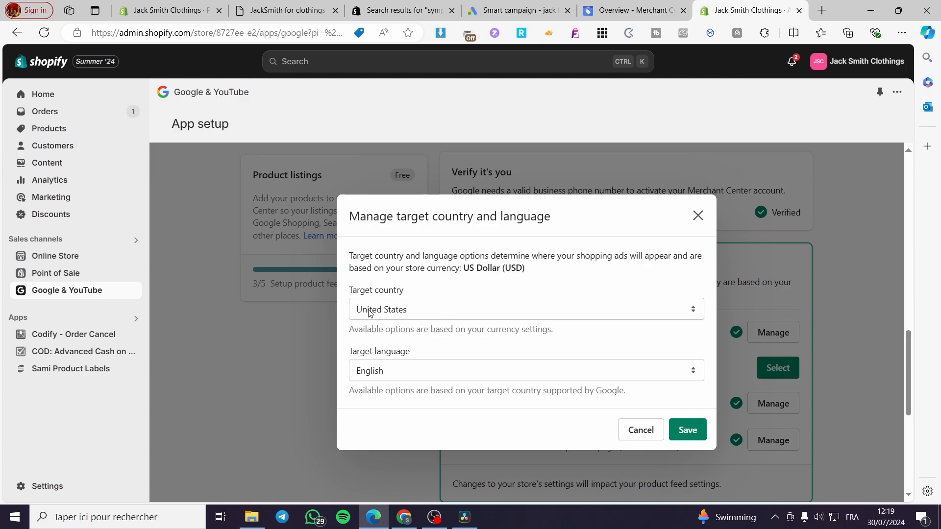
pyautogui.click(425, 316)
pyautogui.click(438, 338)
pyautogui.click(427, 371)
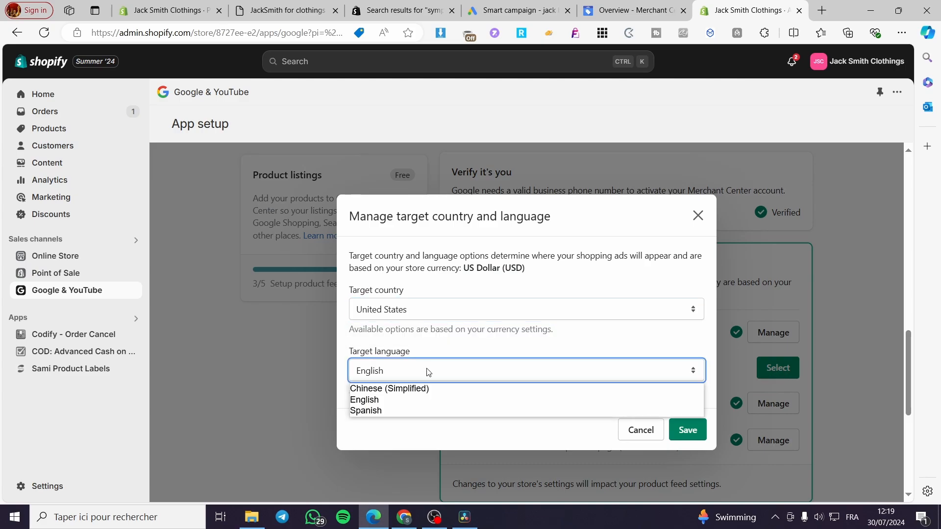
pyautogui.click(399, 399)
pyautogui.click(686, 430)
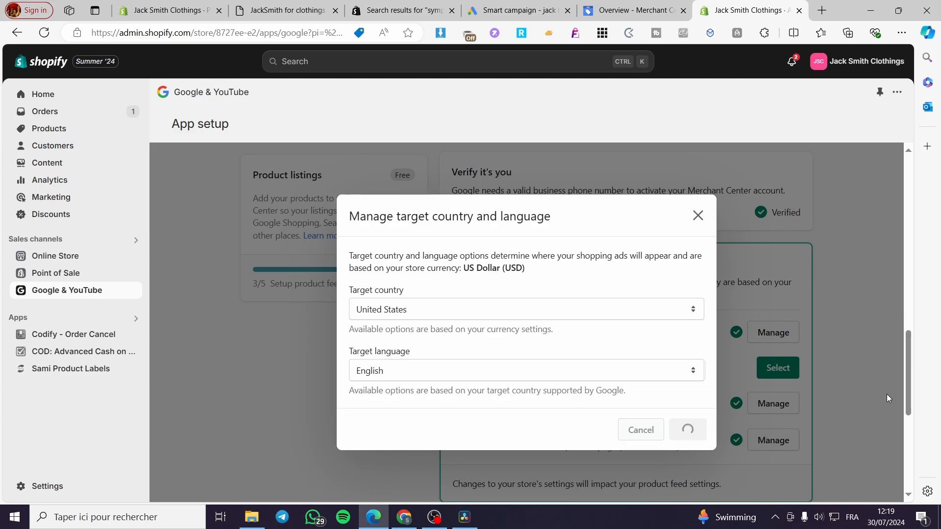
# Agree to Google's terms of service and complete the Google & YouTube app setup, leaving conversion tracking on
pyautogui.scroll(-5, 778, 381)
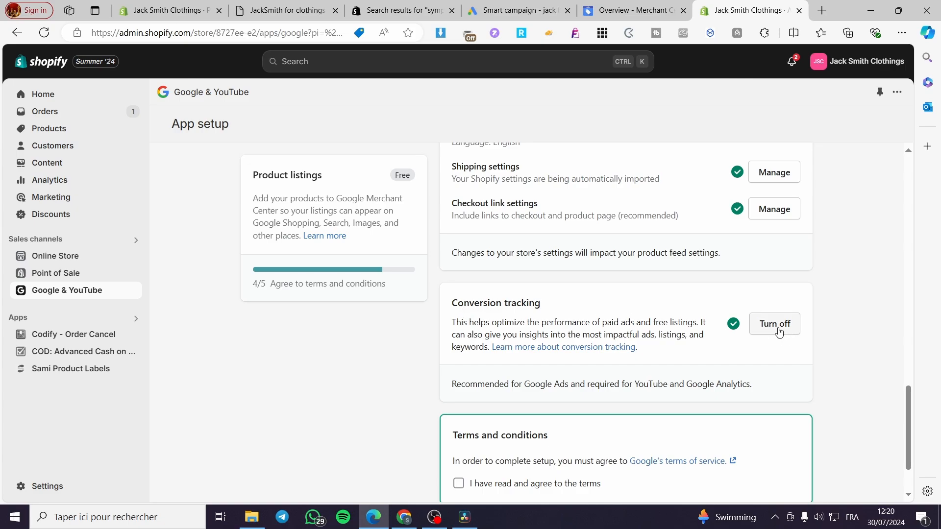
pyautogui.scroll(-2, 812, 334)
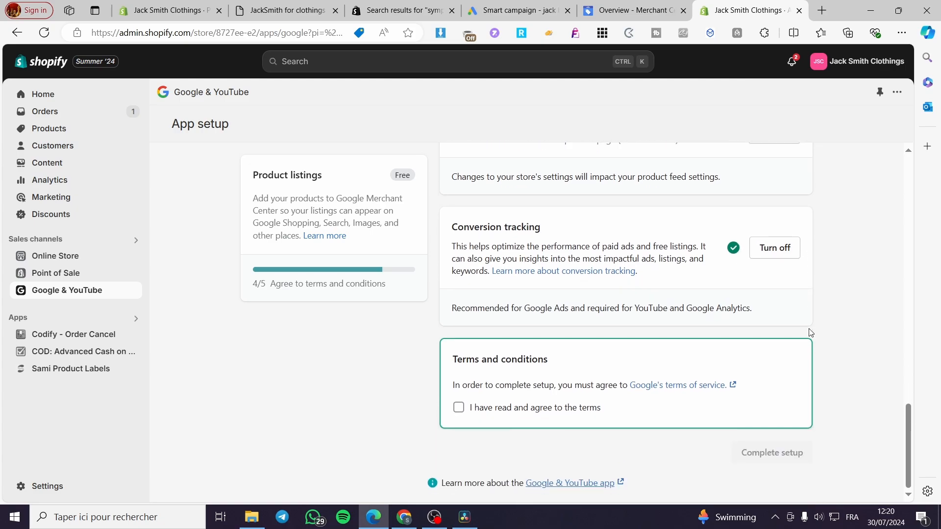
pyautogui.click(458, 408)
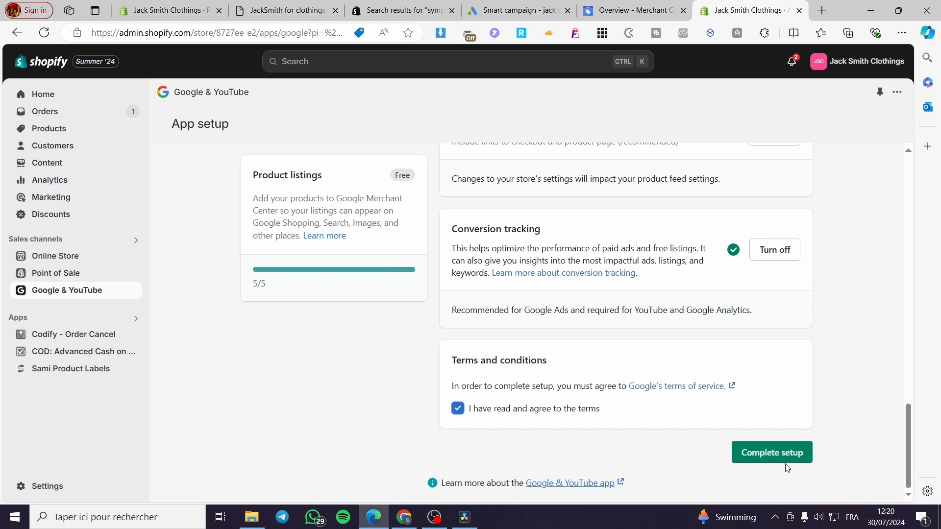
pyautogui.click(786, 463)
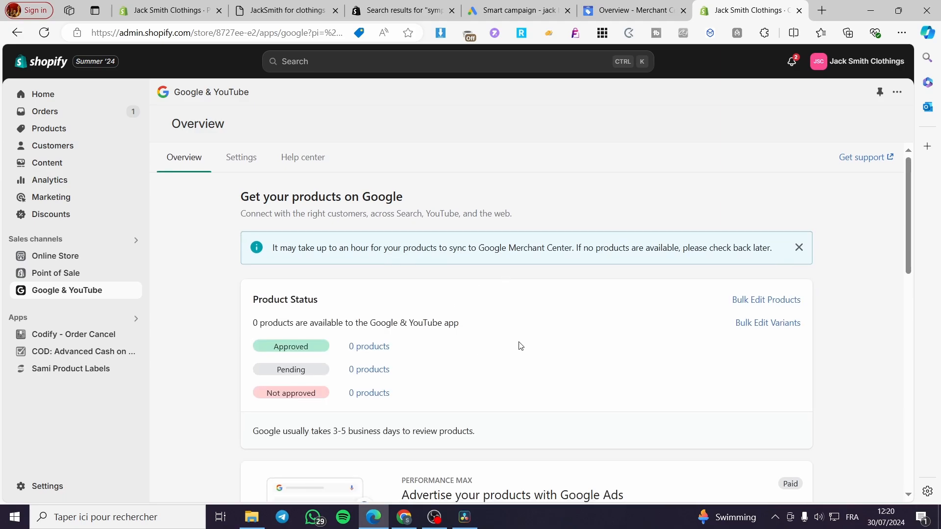
# Look through the Google & YouTube app overview, then reload the Google Merchant Center overview and return to Shopify
pyautogui.scroll(-6, 514, 319)
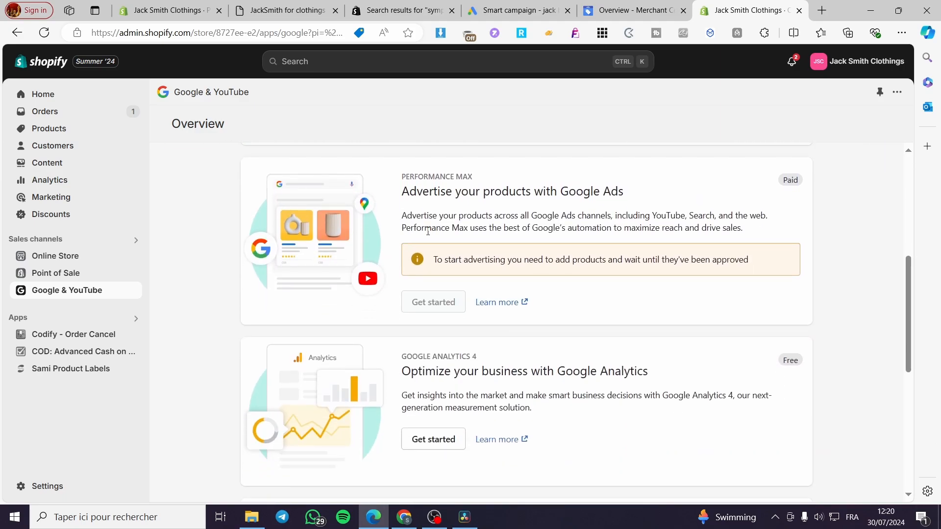
pyautogui.click(622, 12)
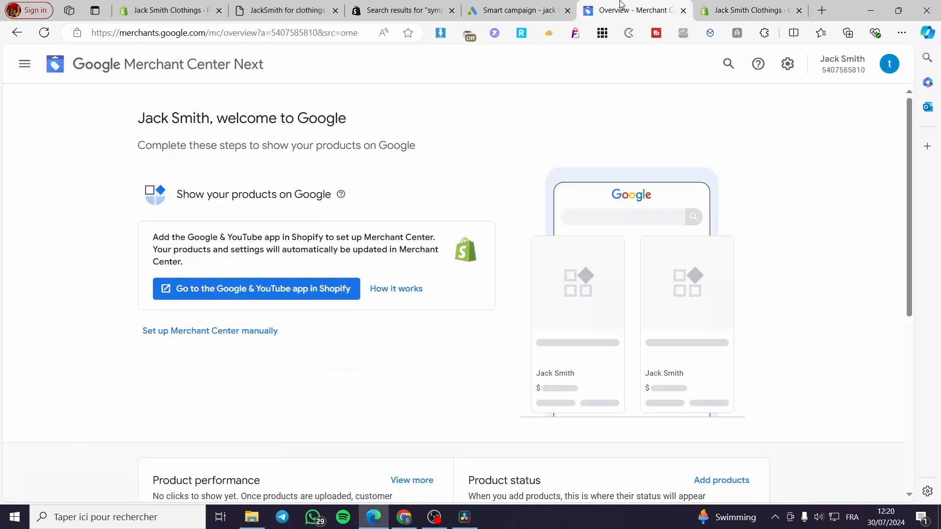
pyautogui.click(47, 34)
pyautogui.click(747, 10)
# Examine the app overview's product status, Performance Max advertising, Google Analytics 4 and local inventory sections
pyautogui.scroll(-7, 642, 286)
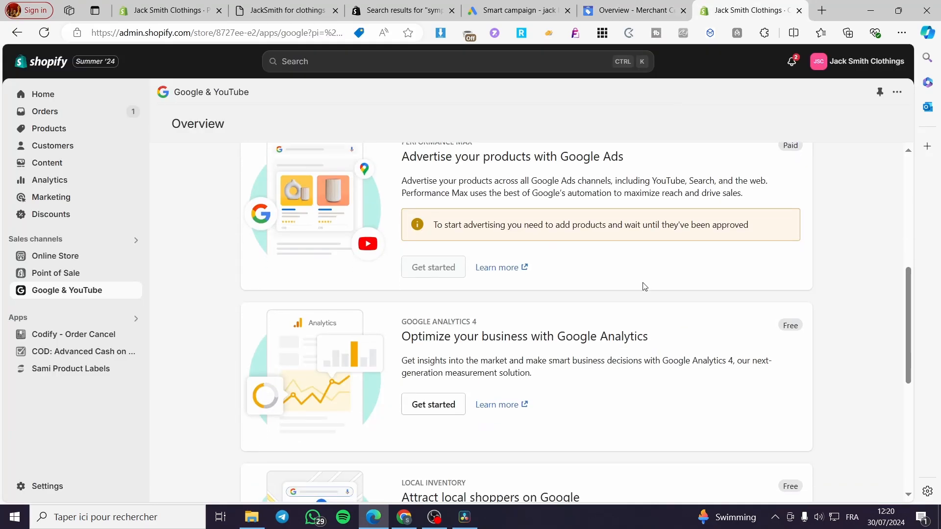
pyautogui.scroll(8, 637, 279)
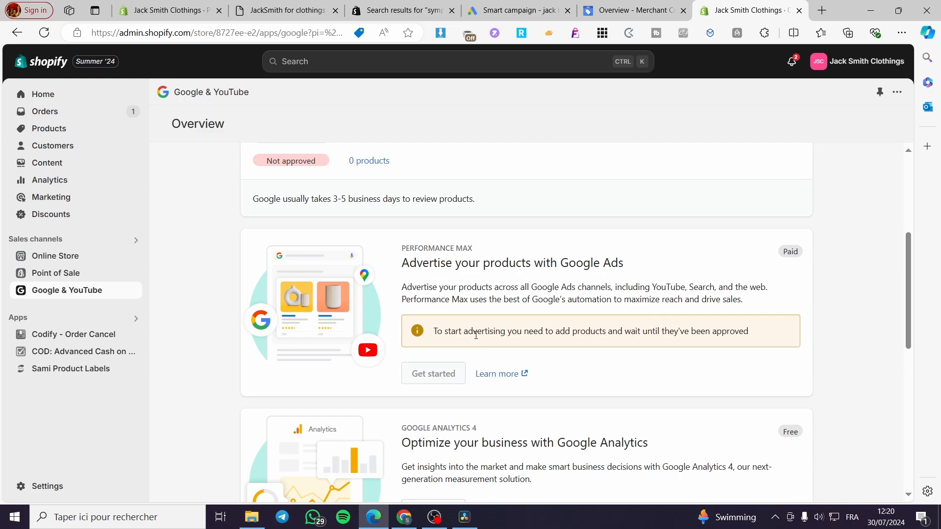
pyautogui.scroll(2, 476, 335)
pyautogui.scroll(-1, 492, 446)
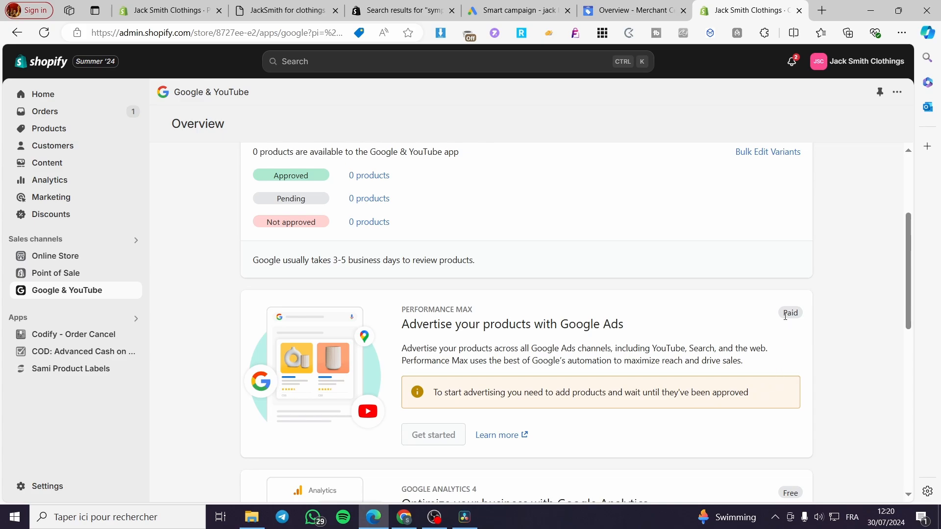
pyautogui.scroll(-1, 583, 374)
pyautogui.scroll(-3, 597, 374)
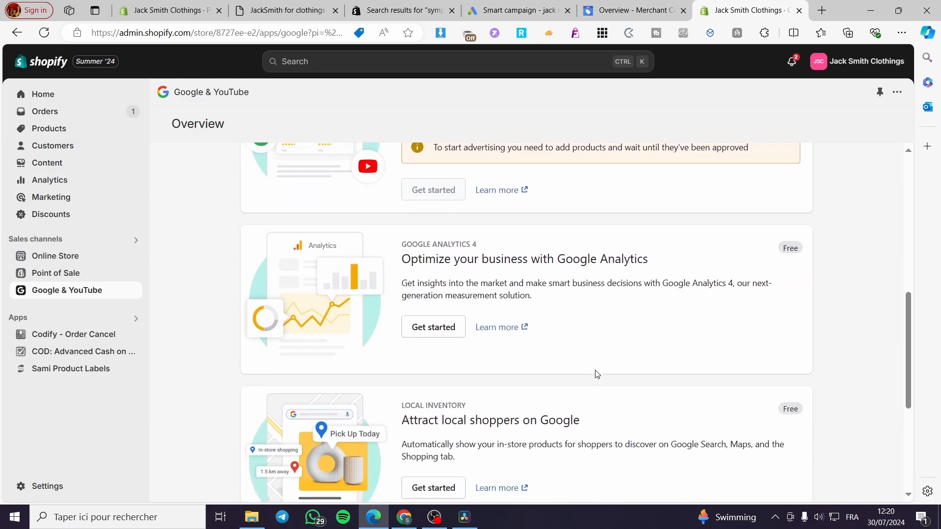
pyautogui.scroll(6, 597, 375)
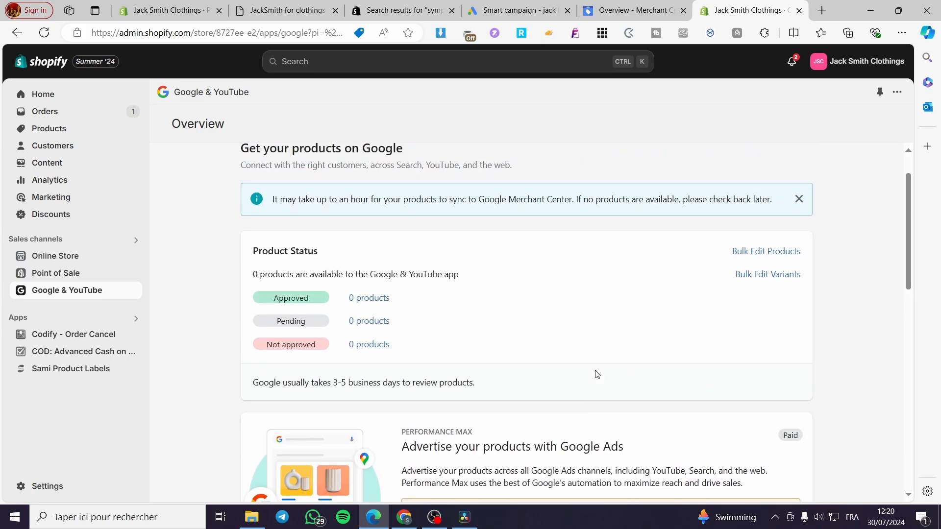
pyautogui.scroll(1, 597, 375)
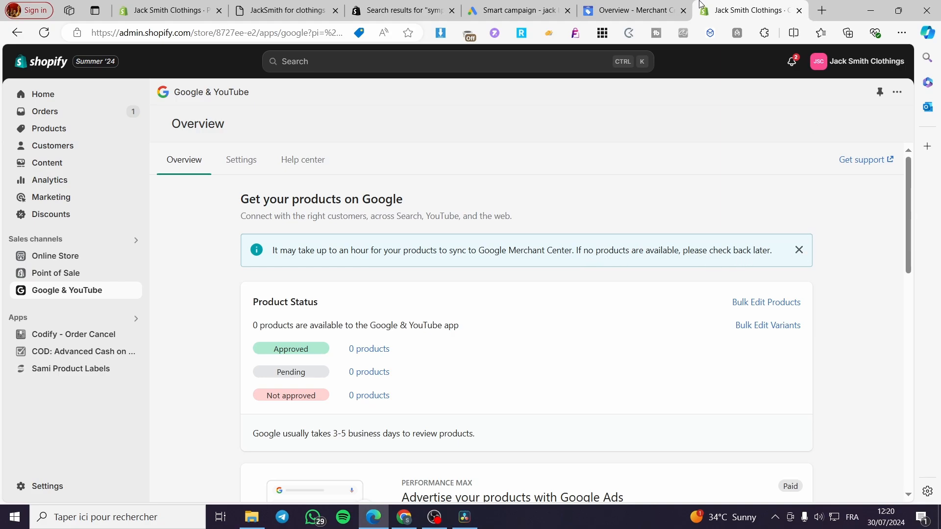
# Check the product sections in Google Merchant Center, then return to Shopify and examine the product status and Performance Max advertising requirements
pyautogui.click(635, 9)
pyautogui.scroll(-6, 573, 342)
pyautogui.scroll(4, 664, 194)
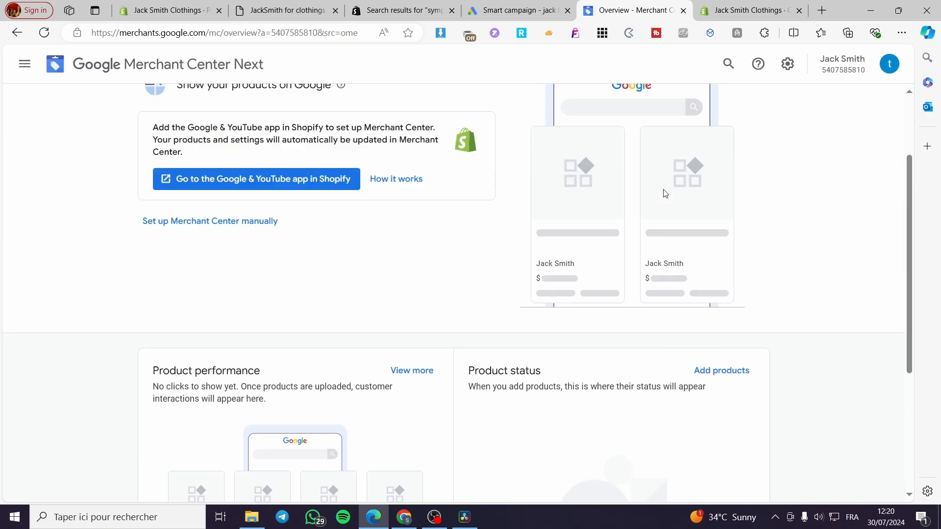
pyautogui.hotkey('ctrl', 'Tab')
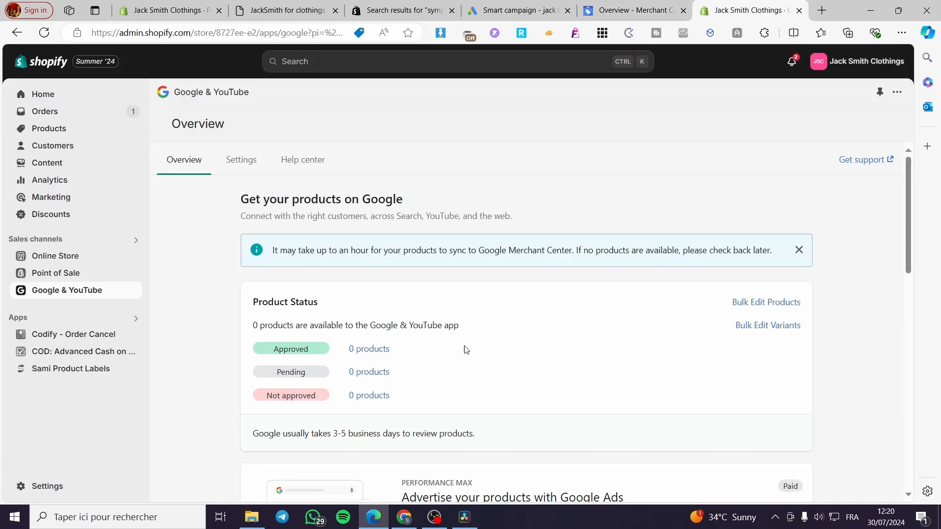
pyautogui.scroll(-4, 687, 336)
pyautogui.scroll(-1, 565, 346)
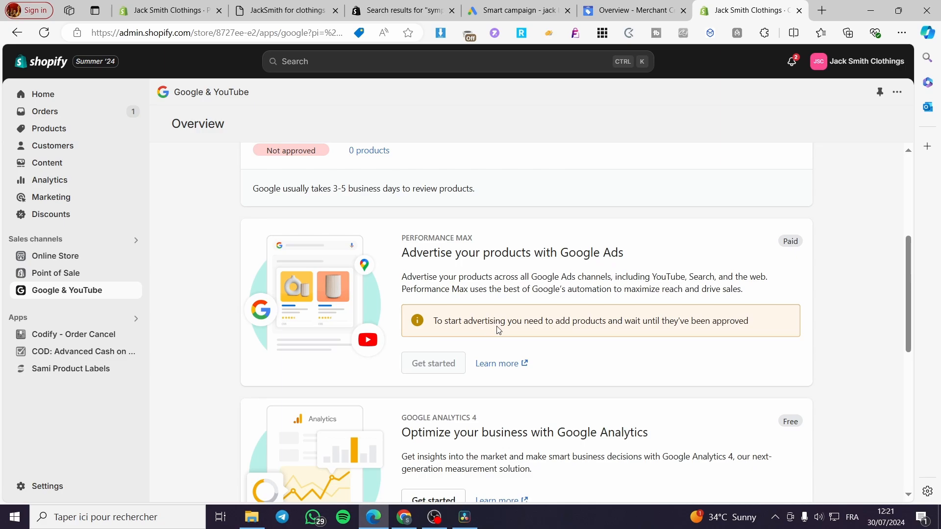
pyautogui.scroll(2, 360, 237)
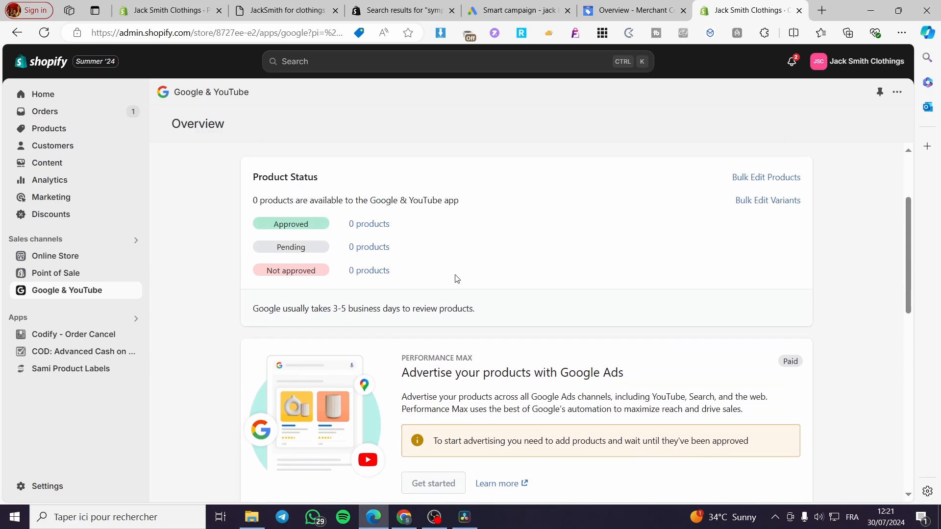
pyautogui.scroll(-4, 456, 294)
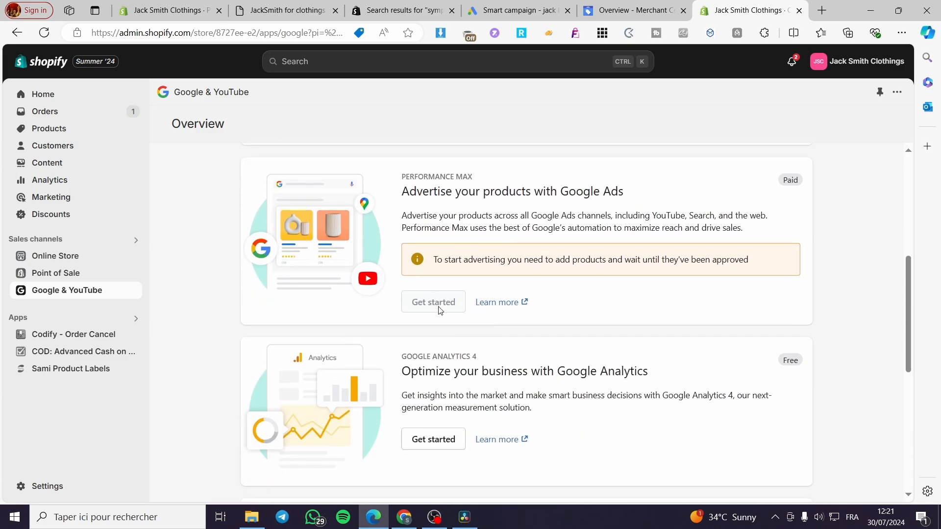
# Close the Google Ads campaign and Merchant Center pages, and dismiss the product sync notice on the Shopify app overview
pyautogui.click(506, 7)
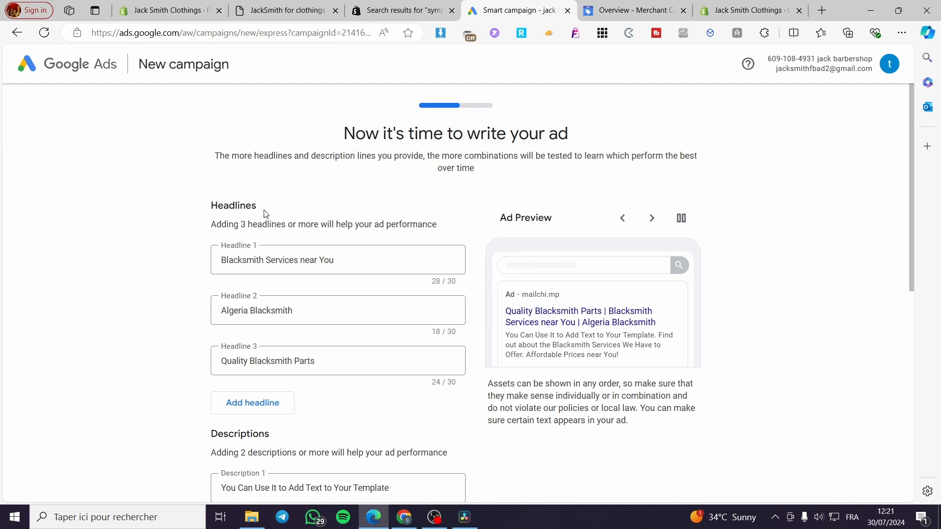
pyautogui.click(568, 11)
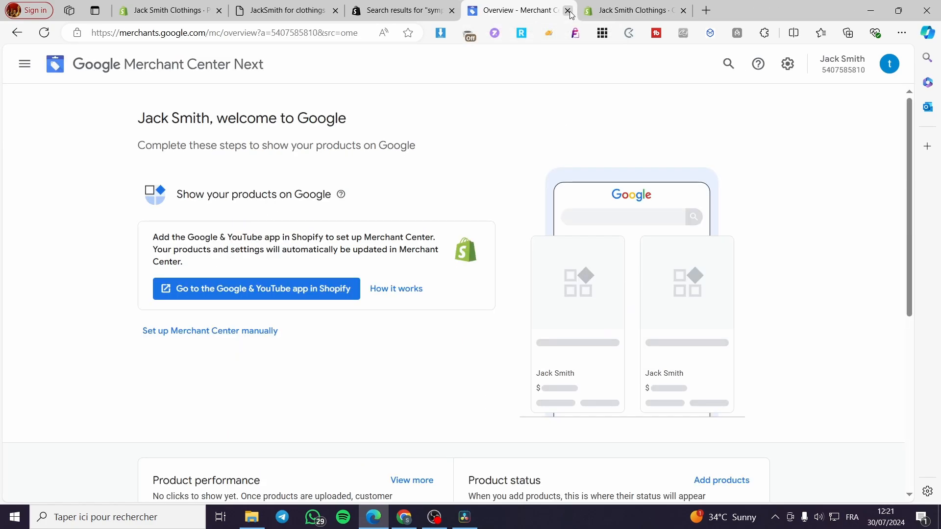
pyautogui.click(568, 11)
pyautogui.scroll(5, 771, 258)
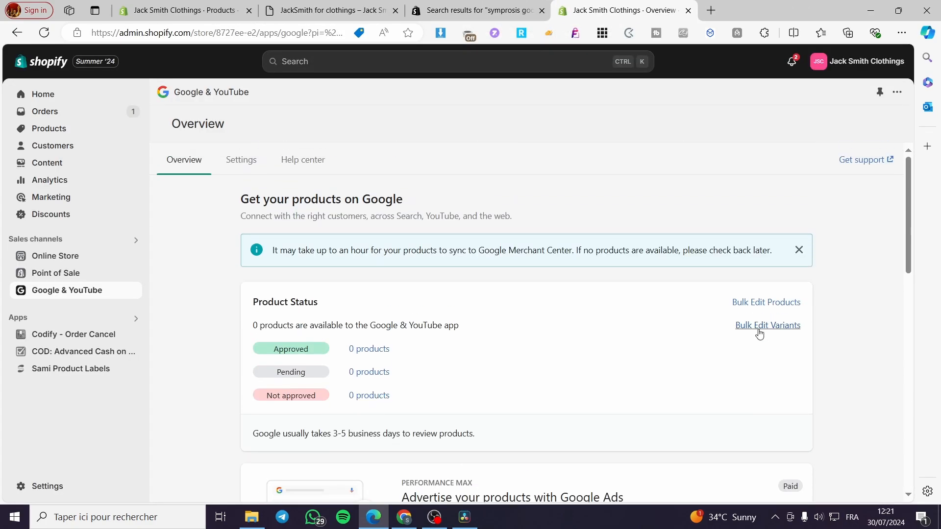
pyautogui.click(799, 250)
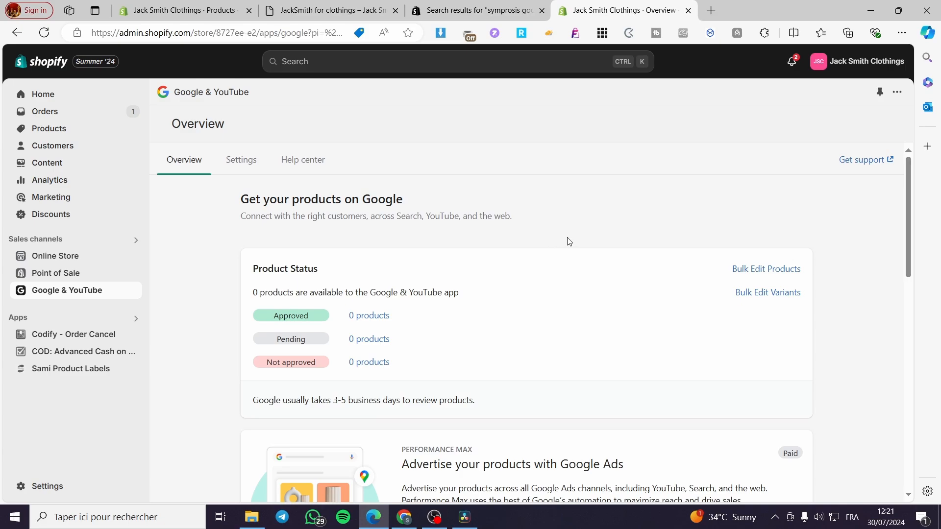